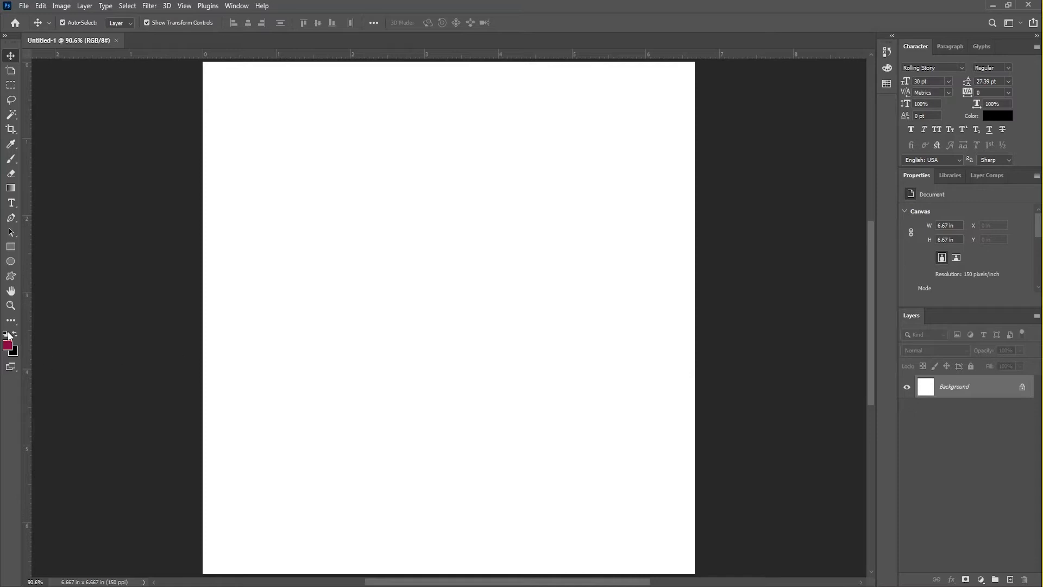
Step: Set the foreground color to hex 581845
left_click(615, 366)
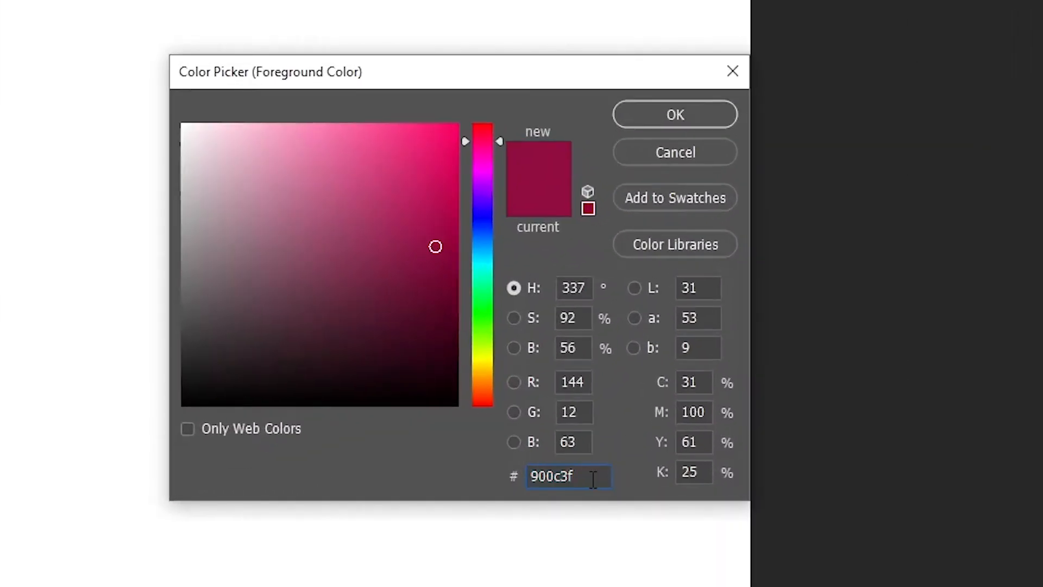
double_click(593, 479)
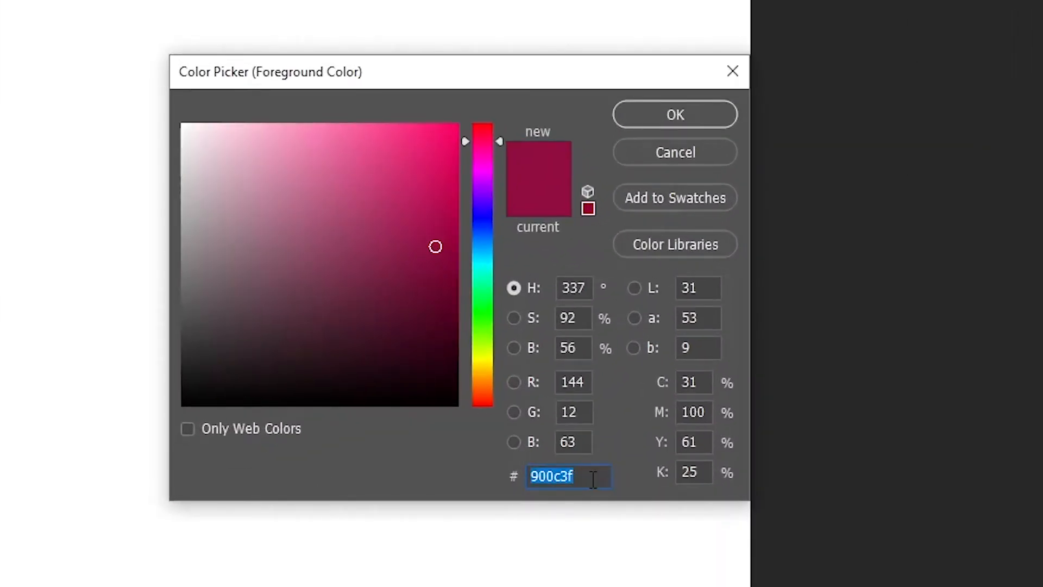
type("581845")
key("Return")
Step: Paint the entire Background layer with the foreground color using the large soft Brush, covering all edges and corners
right_click(17, 161)
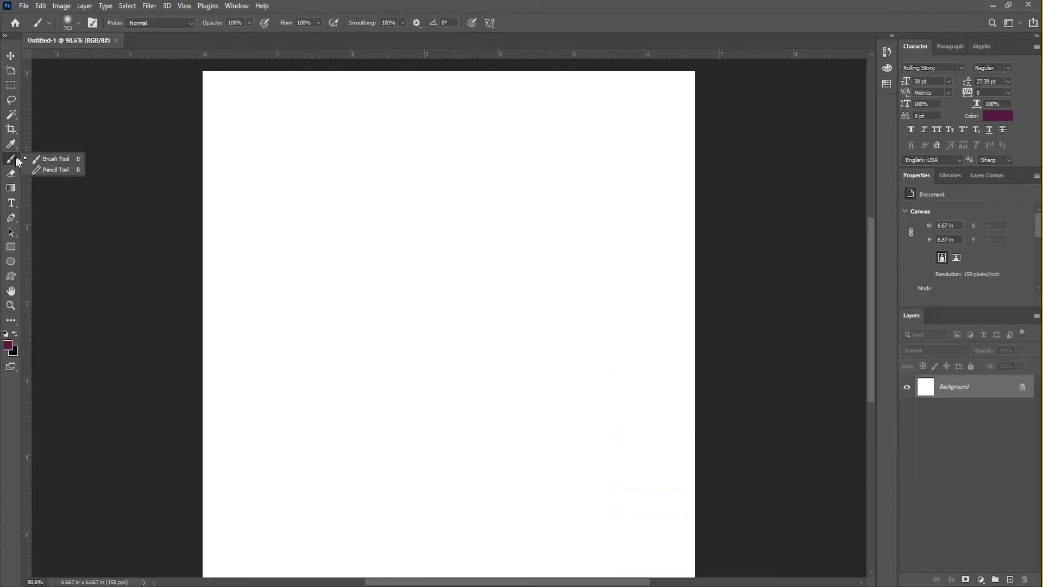
left_click(36, 158)
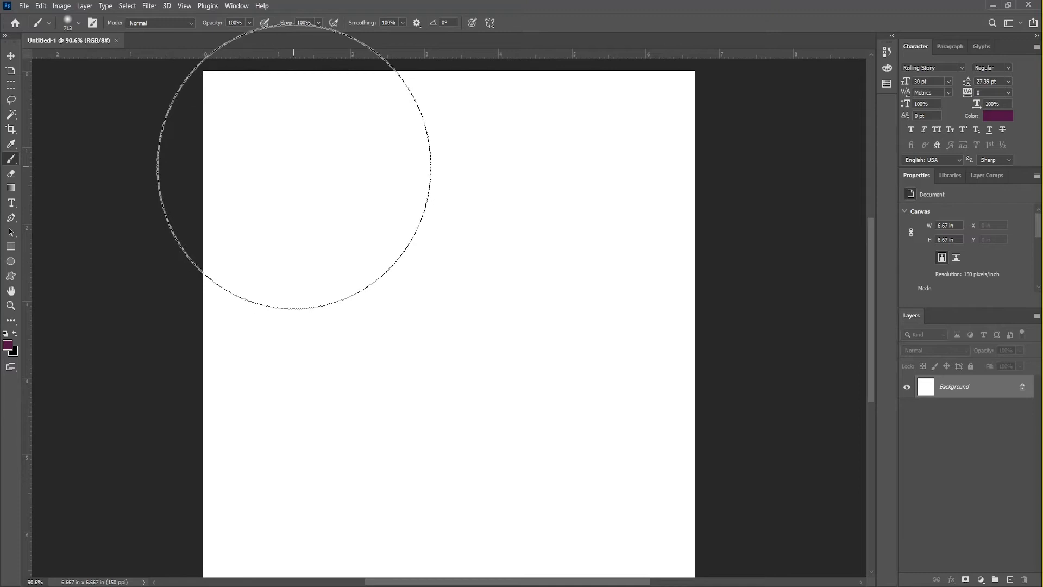
mouse_move(279, 137)
left_mouse_down()
mouse_move(706, 137)
mouse_move(659, 334)
mouse_move(355, 267)
mouse_move(184, 293)
mouse_move(289, 419)
mouse_move(706, 389)
mouse_move(695, 500)
mouse_move(315, 490)
mouse_move(180, 524)
mouse_move(549, 559)
mouse_move(826, 568)
mouse_move(722, 61)
mouse_move(300, 45)
mouse_move(81, 186)
mouse_move(139, 575)
mouse_move(141, 218)
mouse_move(234, 47)
left_mouse_up()
mouse_move(689, 431)
left_mouse_down()
mouse_move(66, 578)
mouse_move(203, 556)
mouse_move(180, 552)
left_mouse_up()
scroll(392, 354, "down", 2)
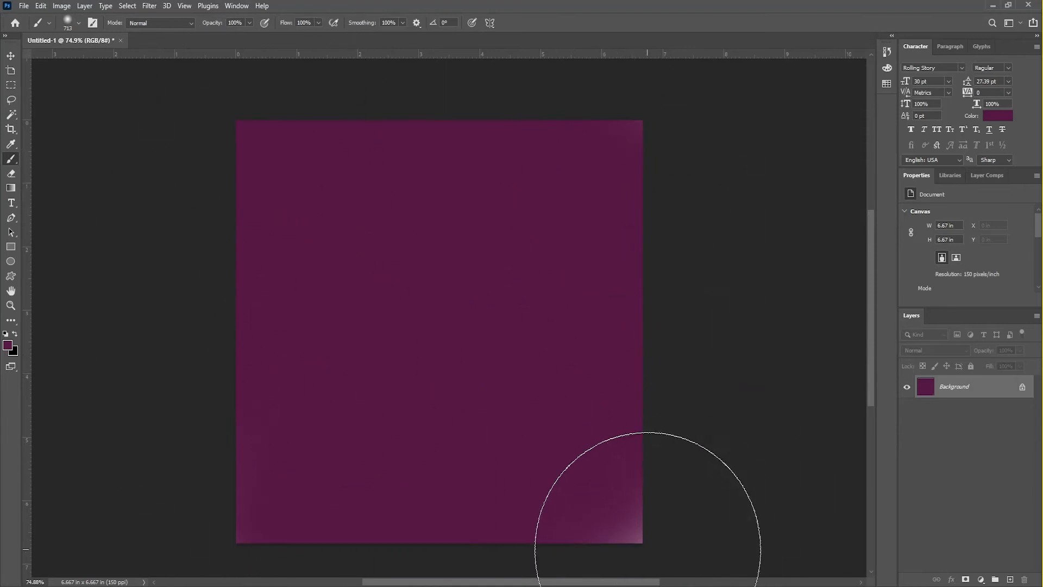
left_click_drag(648, 549, 638, 516)
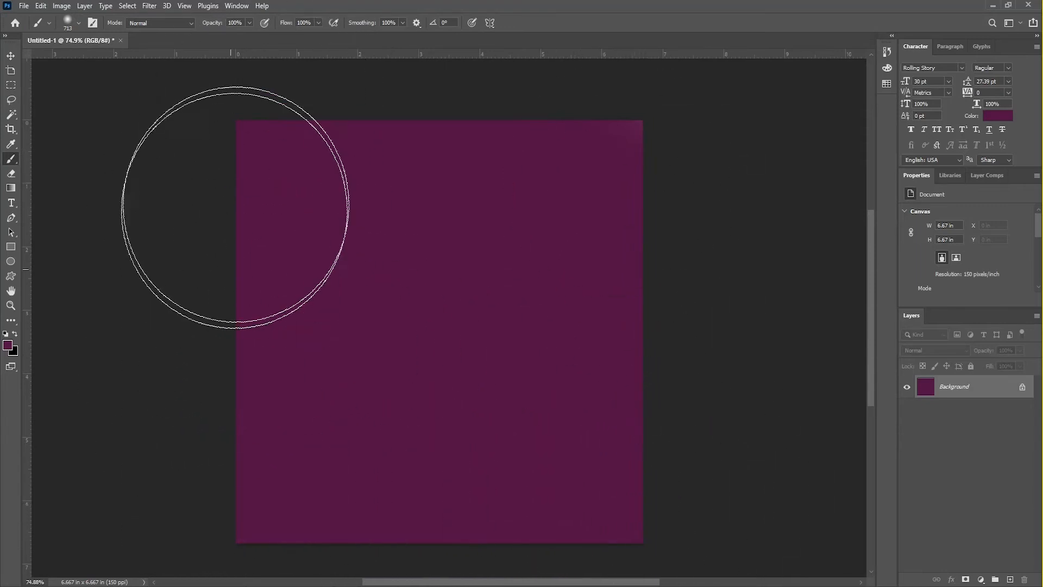
left_click_drag(517, 135, 629, 132)
left_click(10, 55)
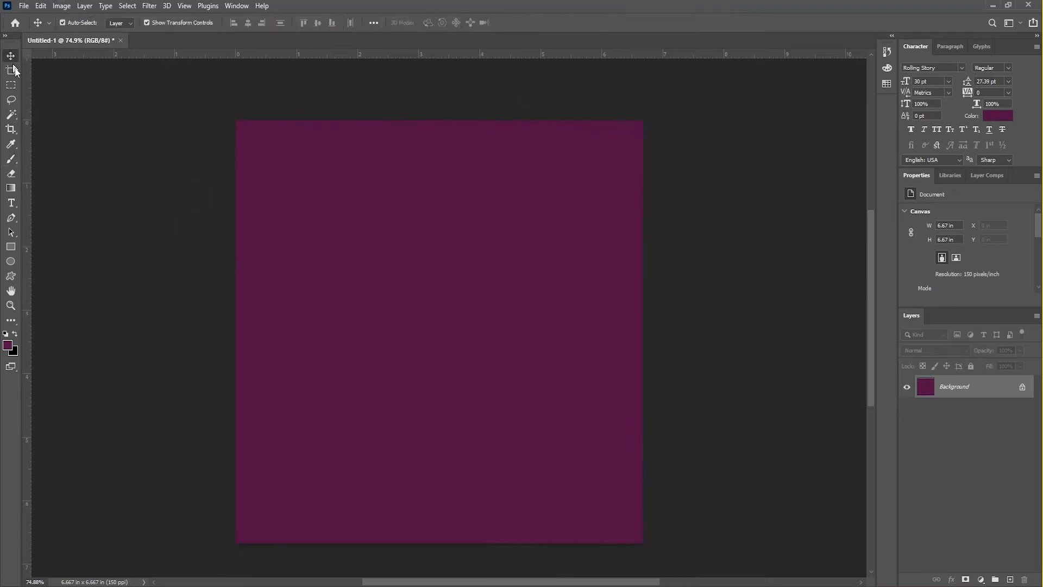
Step: Add a new layer above the Background and set the foreground color to hex 900c3f
left_click(1010, 579)
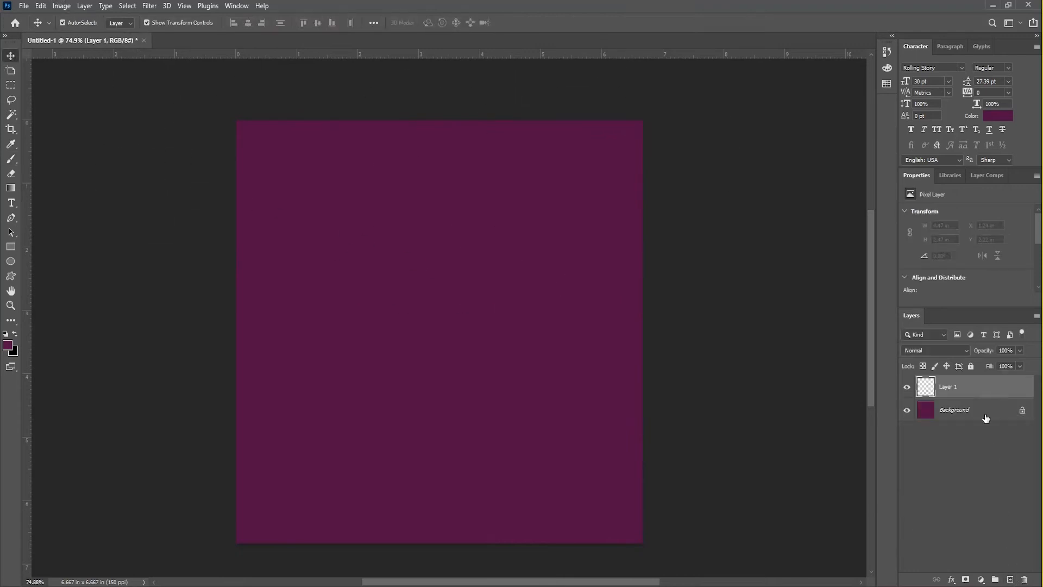
key("b")
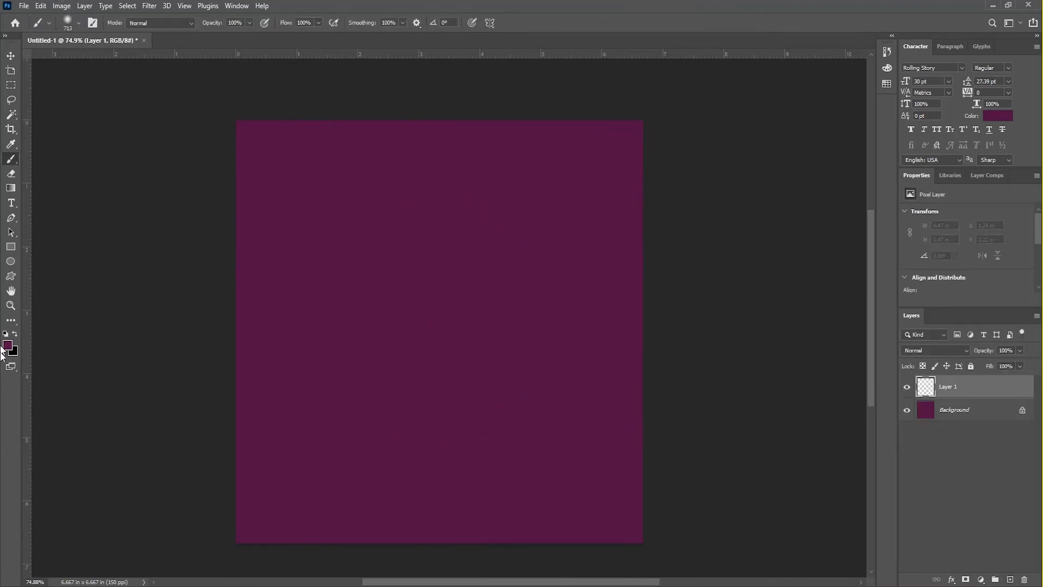
left_click(6, 347)
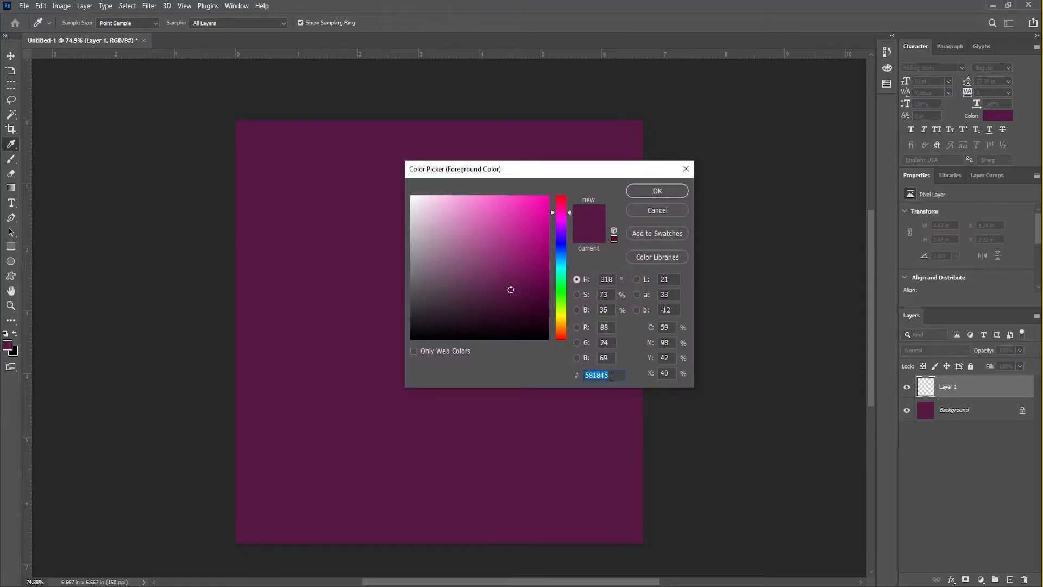
type("900cf")
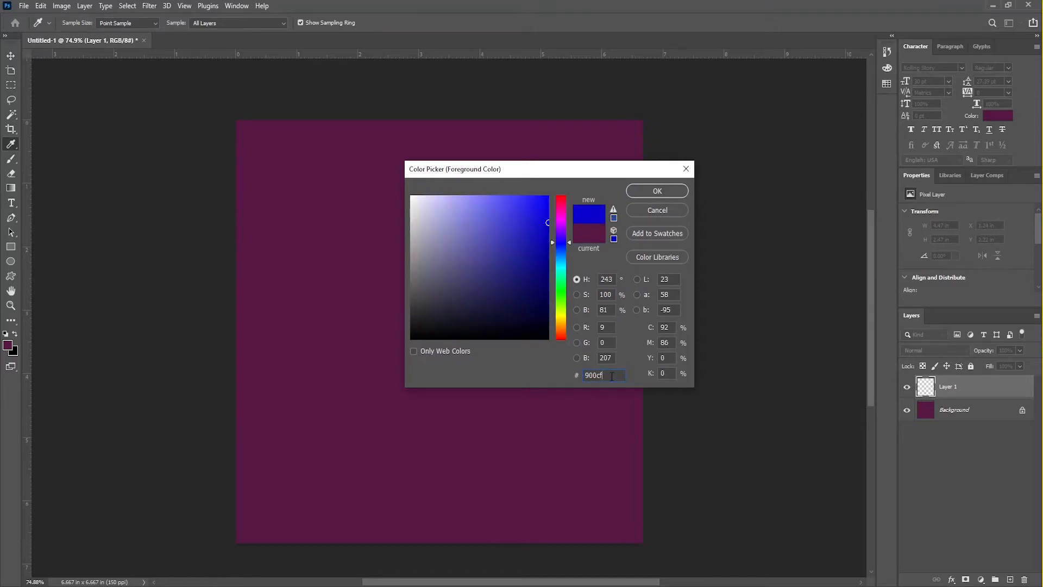
key("BackSpace")
type("3f")
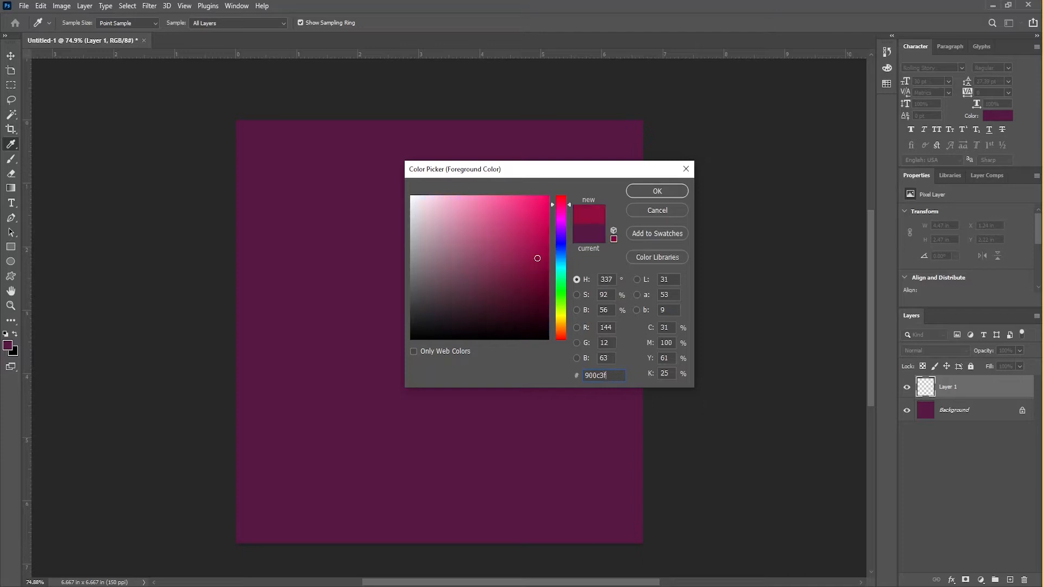
key("Return")
Step: Paint a single soft brush dab at the canvas center on Layer 1 and scale it up proportionally to about 173%
key("b")
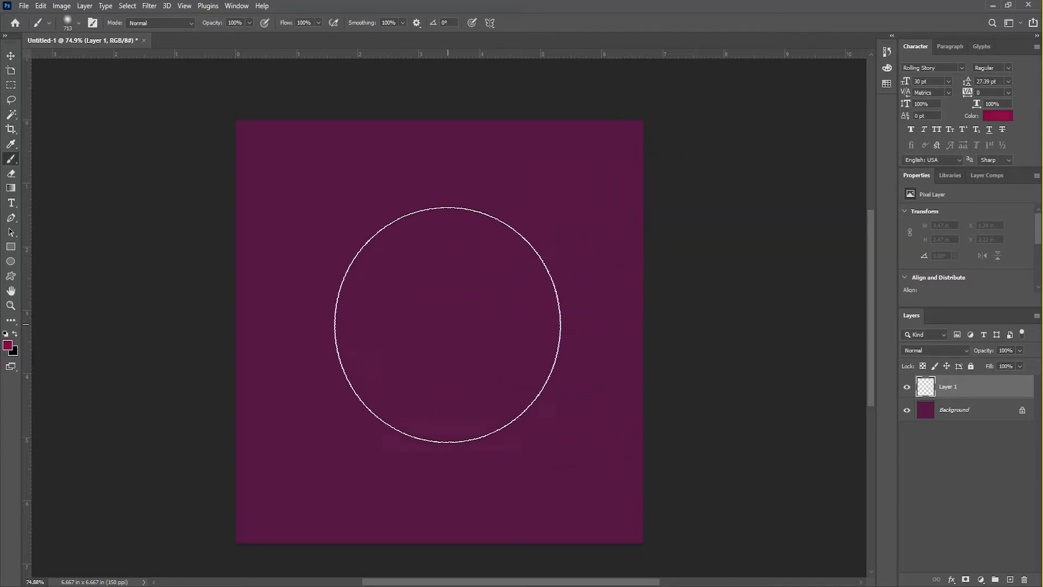
left_click(443, 328)
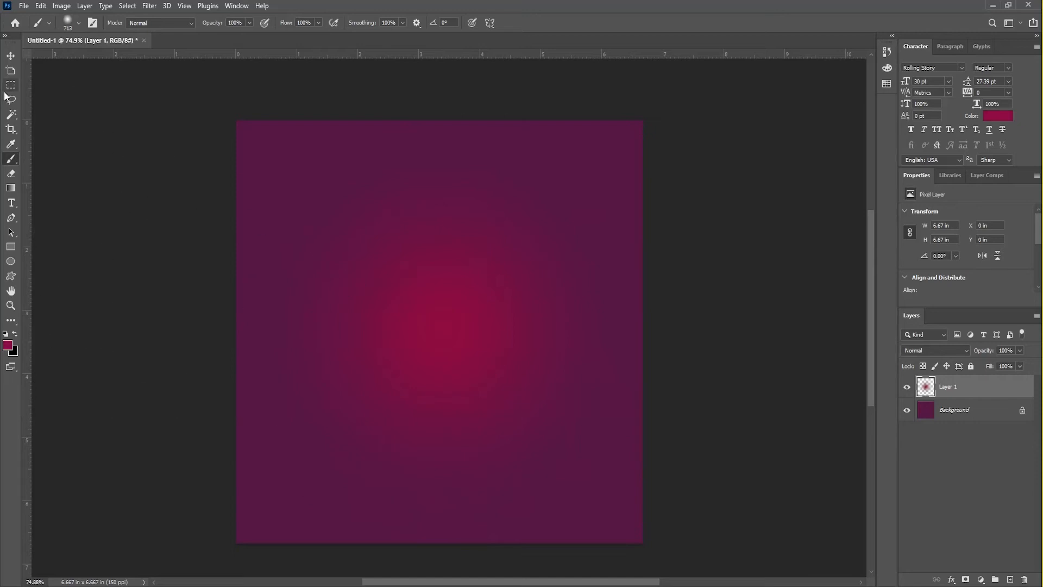
left_click(11, 55)
left_click_drag(642, 332, 789, 332)
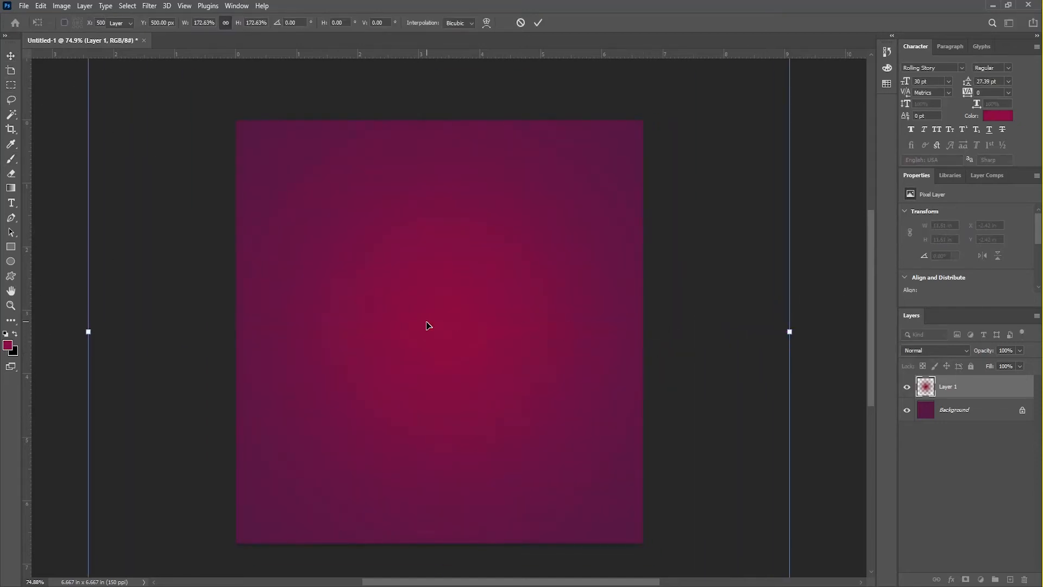
key("Return")
Step: Lock Layer 1 completely and deselect it
left_click(971, 368)
left_click(603, 354)
key("ctrl+0")
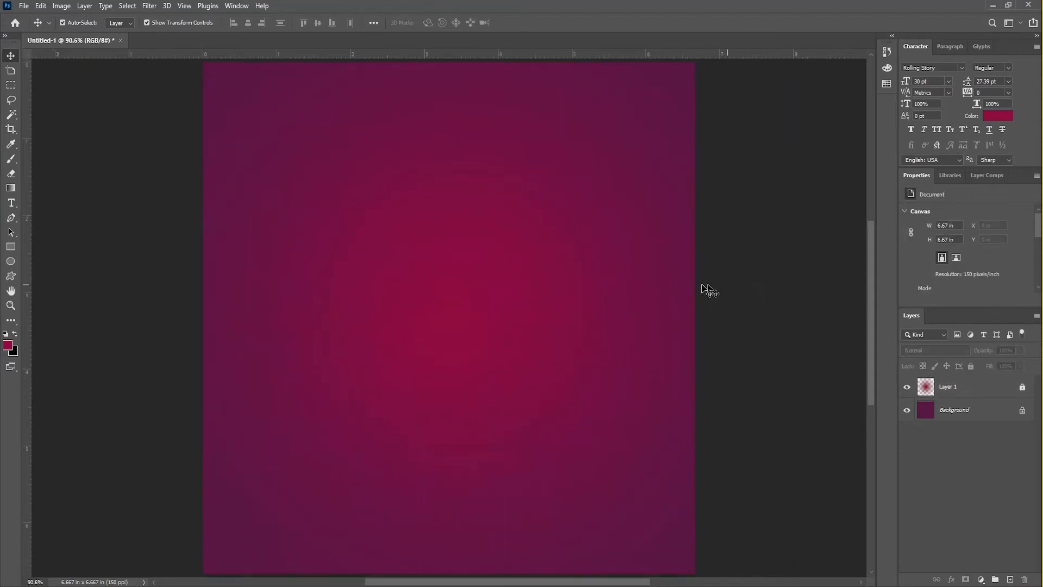
Step: Add the text "Smile" on the canvas in the Rolling Story font at 30 pt
left_click(11, 204)
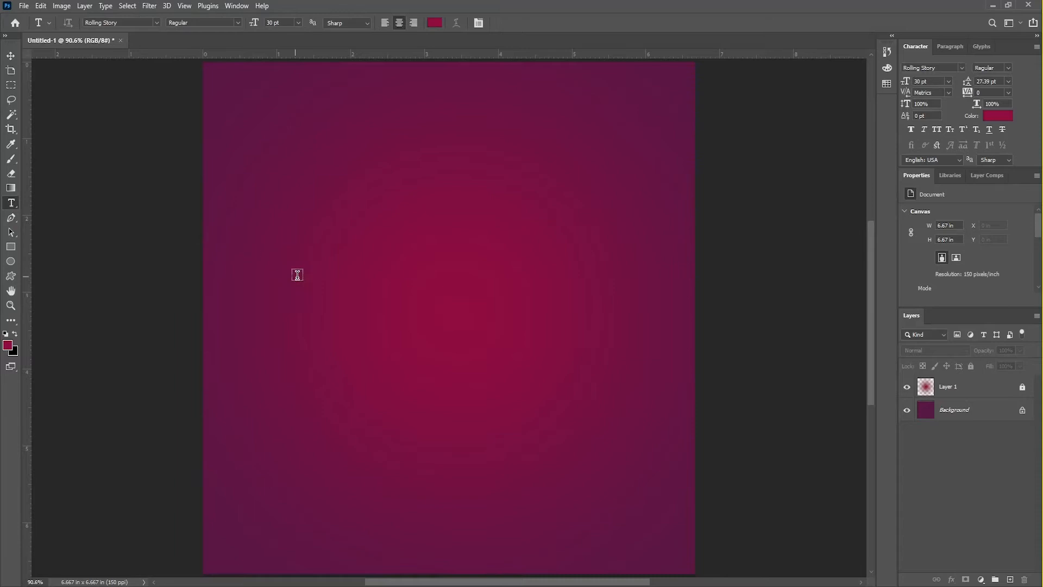
left_click(132, 24)
left_click(333, 275)
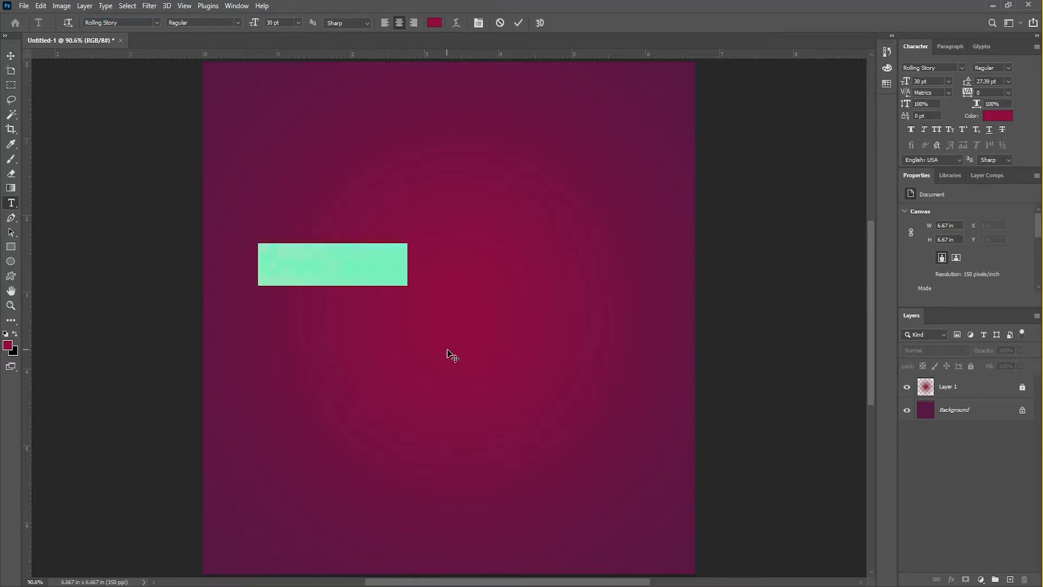
type("Spec")
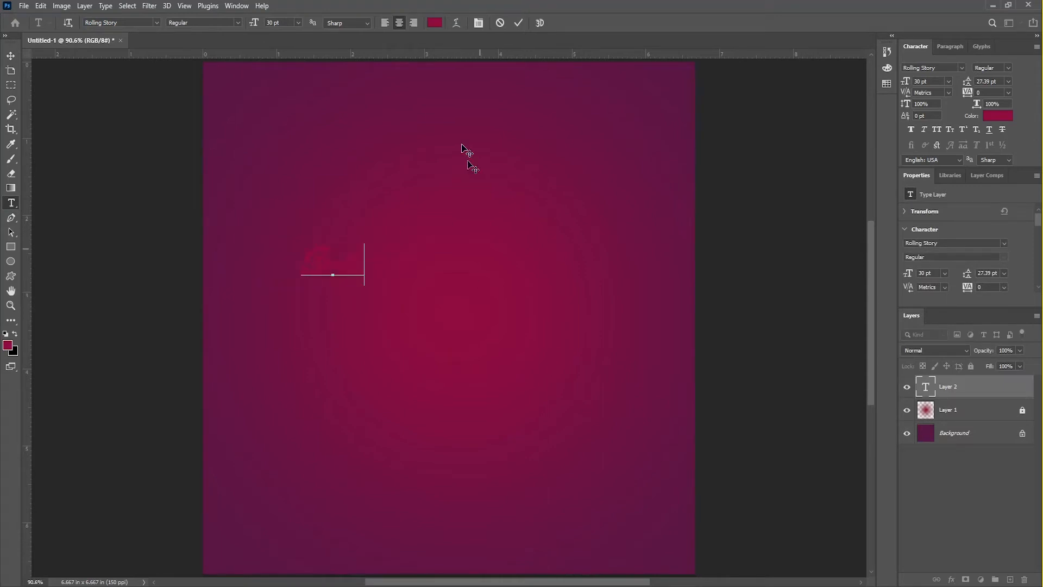
Step: Change the color of the whole "Smile" text to black and commit the text
key("ctrl+a")
left_click(432, 23)
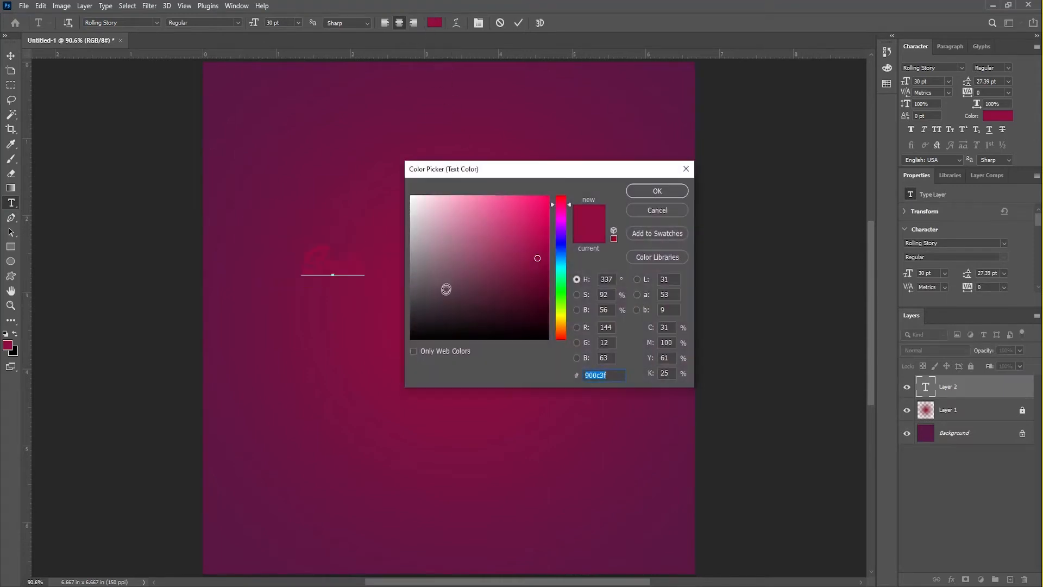
left_click_drag(444, 288, 386, 385)
left_click(676, 190)
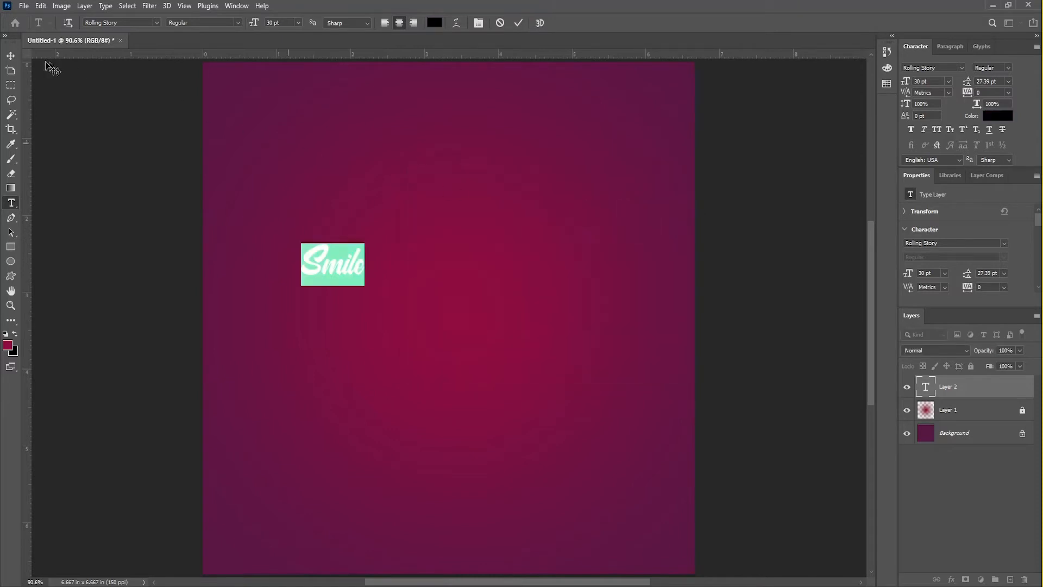
key("ctrl+Return")
Step: Scale the "Smile" text up proportionally to about 137 pt
key("ctrl+t")
left_click_drag(362, 273, 625, 405)
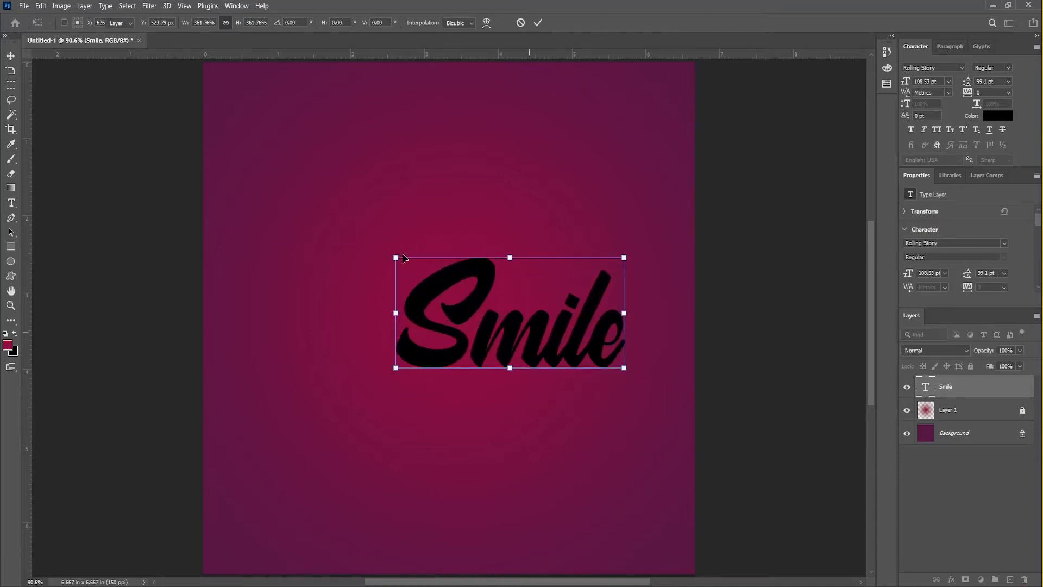
left_click_drag(395, 258, 336, 215)
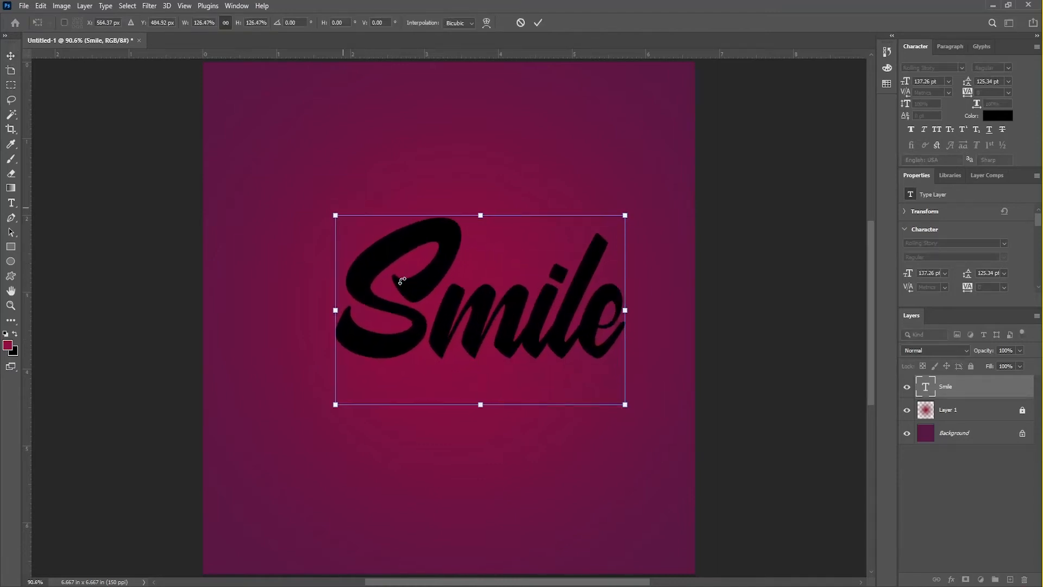
key("Return")
Step: Center the "Smile" text horizontally and vertically on the canvas and convert the text layer to a shape
key("ctrl+a")
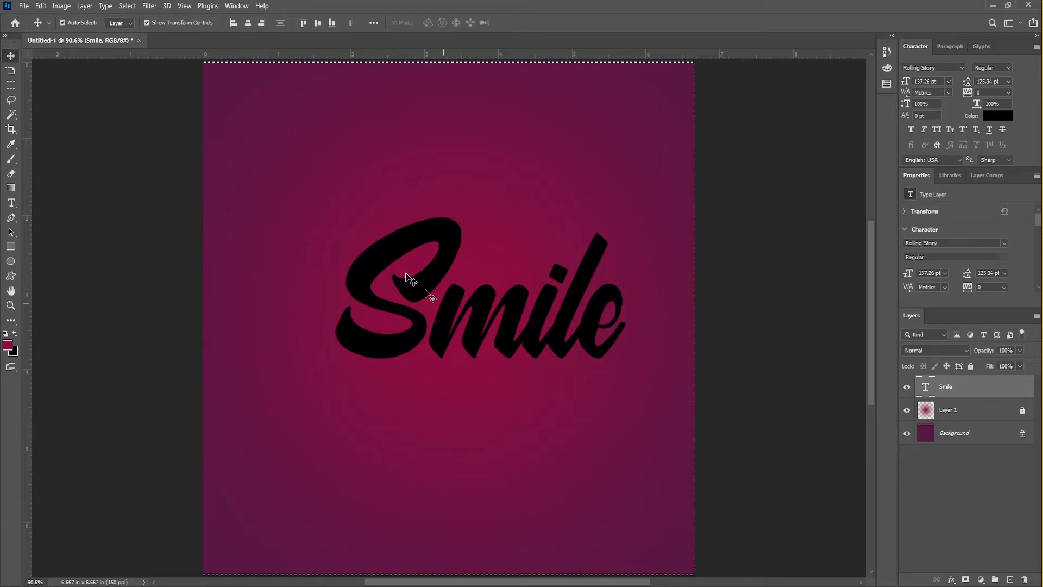
left_click(249, 25)
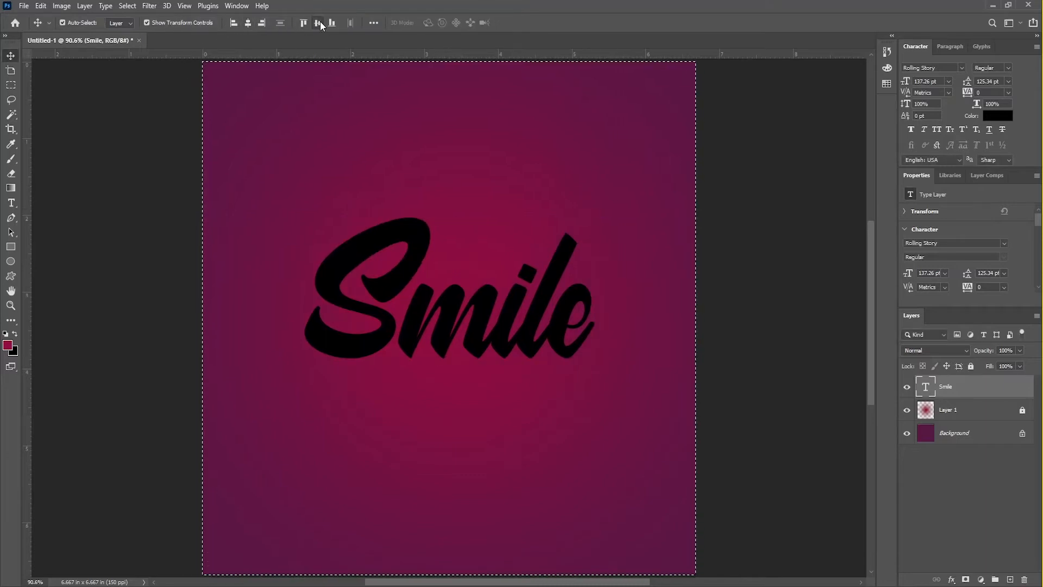
left_click(321, 23)
key("ctrl+d")
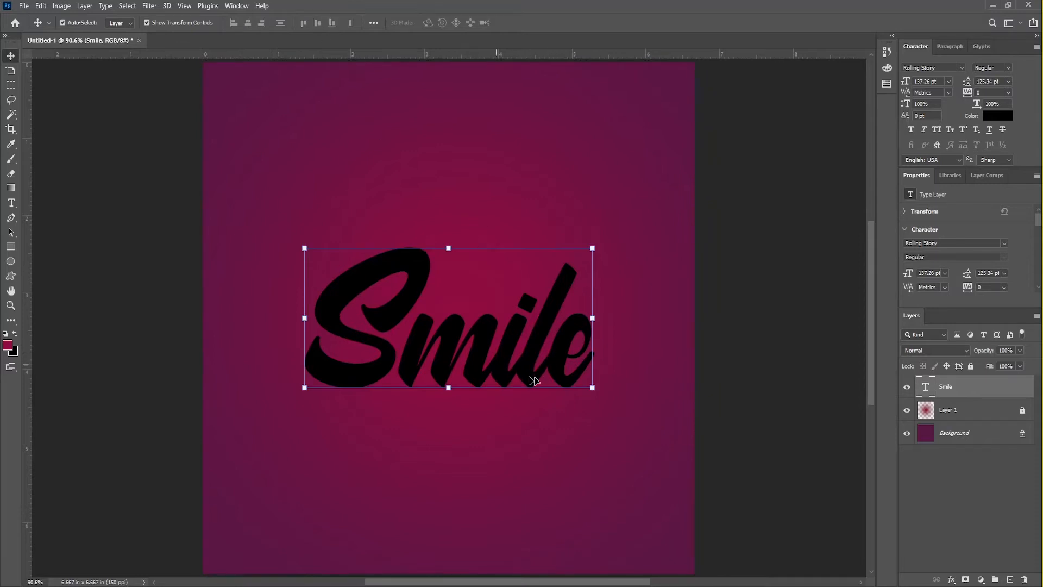
right_click(957, 387)
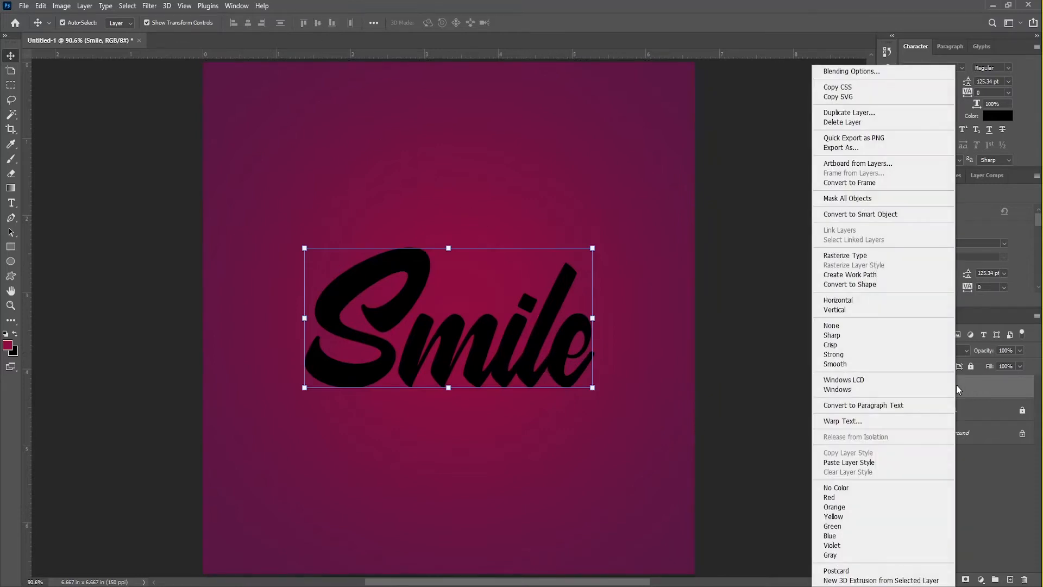
left_click(868, 286)
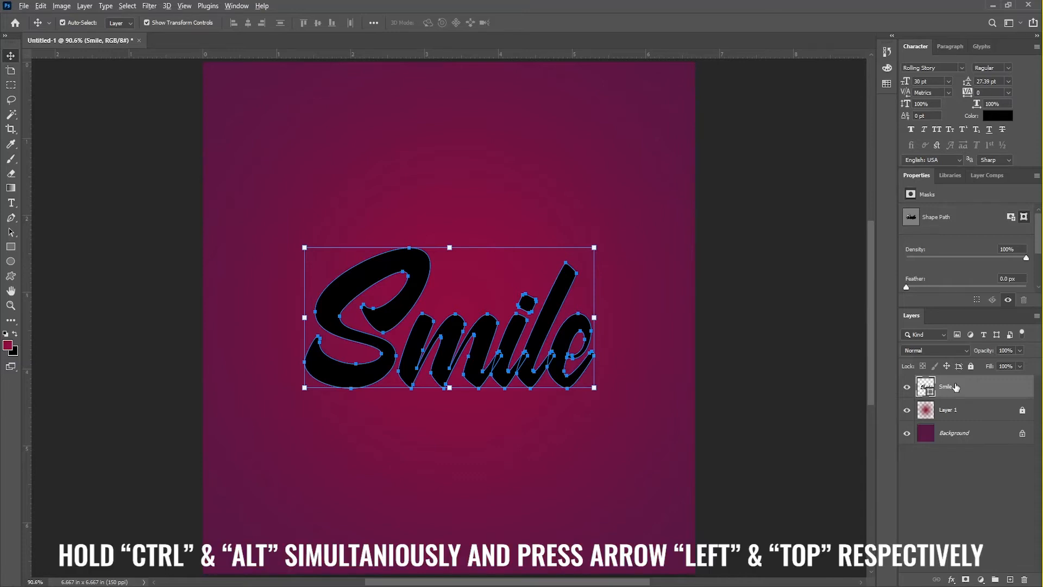
Step: Duplicate the Smile shape repeatedly, nudging successive copies alternately left and up, until reaching Smile copy 41 to build a black extrusion
key("ctrl+alt+Left")
key("ctrl+alt+Up")
key("ctrl+alt+Left")
key("ctrl+alt+Up")
key("ctrl+alt+Left")
key("ctrl+alt+Up")
key("ctrl+alt+Left")
key("ctrl+alt+Up")
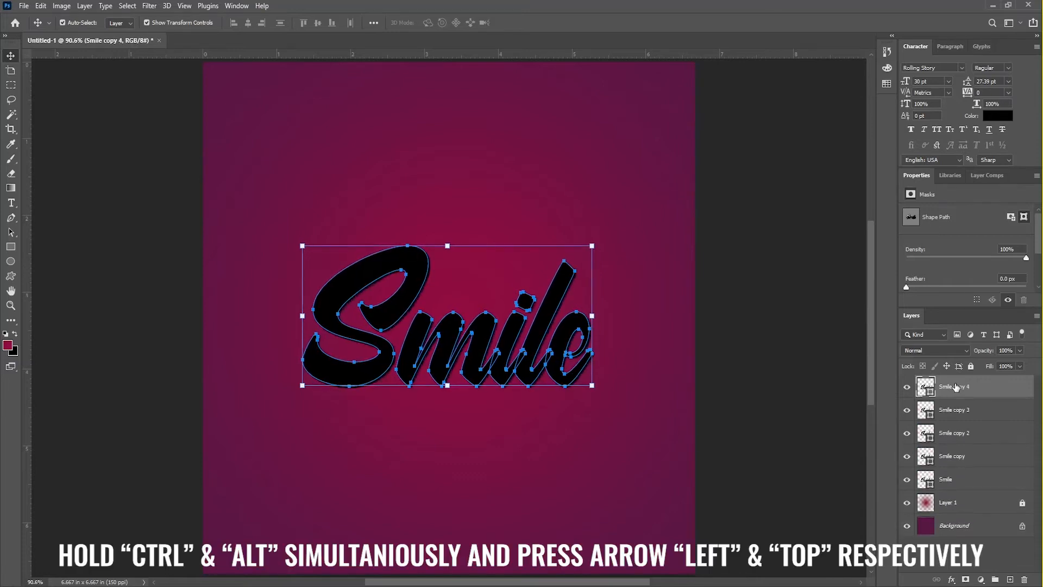
key("ctrl+alt+Left")
key("ctrl+alt+Up")
key("ctrl+alt+Left")
key("ctrl+alt+Up")
key("ctrl+alt+Left")
key("ctrl+alt+Up")
key("ctrl+alt+Left")
key("ctrl+alt+Up")
key("ctrl+alt+Left")
key("ctrl+alt+Up")
key("ctrl+alt+Left")
key("ctrl+alt+Up")
key("ctrl+alt+Left")
key("ctrl+alt+Up")
key("ctrl+alt+Left")
key("ctrl+alt+Up")
key("ctrl+alt+Left")
key("ctrl+alt+Up")
key("ctrl+alt+Left")
key("ctrl+alt+Up")
key("ctrl+alt+Left")
key("ctrl+alt+Up")
key("ctrl+alt+Left")
key("ctrl+alt+Up")
key("ctrl+alt+Left")
key("ctrl+alt+Up")
key("ctrl+alt+Left")
key("ctrl+alt+Up")
key("ctrl+alt+Left")
key("ctrl+alt+Up")
key("ctrl+alt+Left")
key("ctrl+alt+Up")
key("ctrl+alt+Left")
key("ctrl+alt+Up")
key("ctrl+alt+Left")
key("ctrl+alt+Up")
key("ctrl+alt+Left")
key("ctrl+alt+Up")
key("ctrl+alt+Left")
key("ctrl+alt+Up")
key("ctrl+alt+Left")
key("ctrl+alt+Up")
key("ctrl+alt+Left")
key("ctrl+alt+Up")
key("ctrl+alt+Left")
key("ctrl+alt+Up")
key("ctrl+alt+Left")
key("ctrl+alt+Up")
key("ctrl+alt+Left")
key("ctrl+alt+Up")
key("ctrl+alt+Left")
key("ctrl+alt+Up")
key("ctrl+alt+Left")
key("ctrl+alt+Up")
key("ctrl+alt+Left")
key("ctrl+alt+Up")
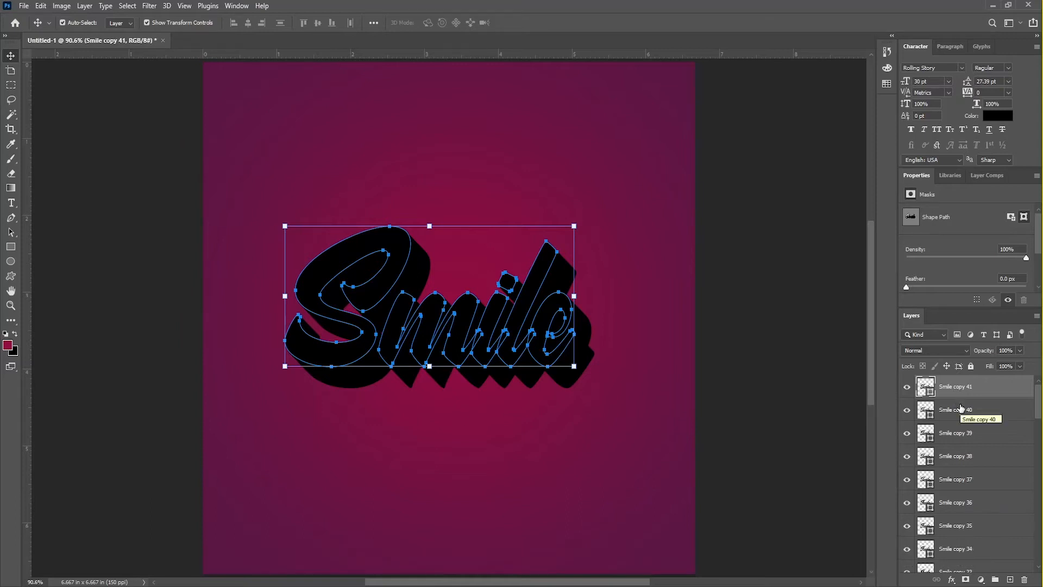
Step: Add a Bevel & Emboss effect to the Smile copy 40 layer and adjust its depth, size and soften values
left_click(962, 411)
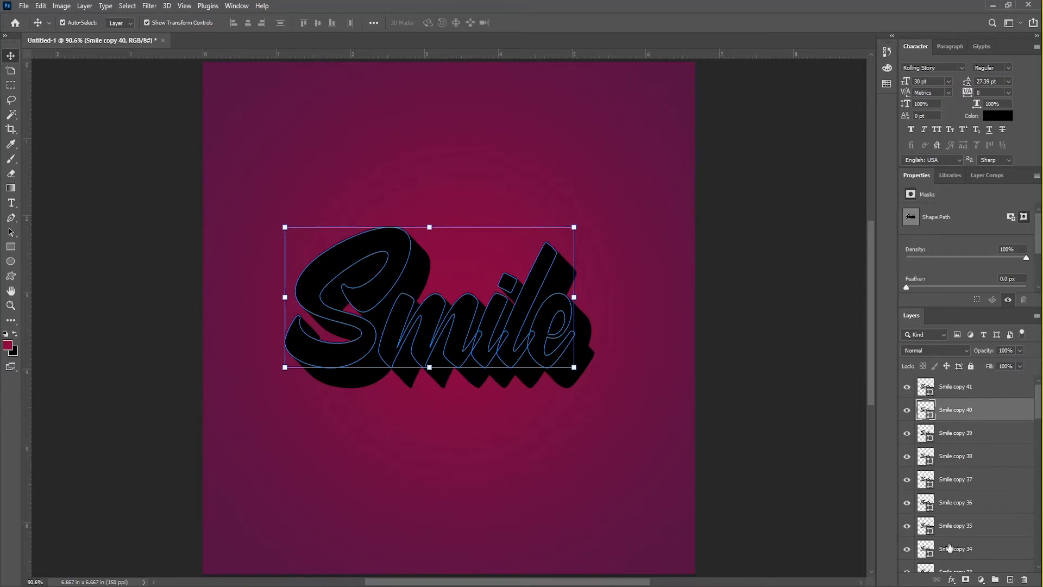
left_click(952, 580)
left_click(958, 472)
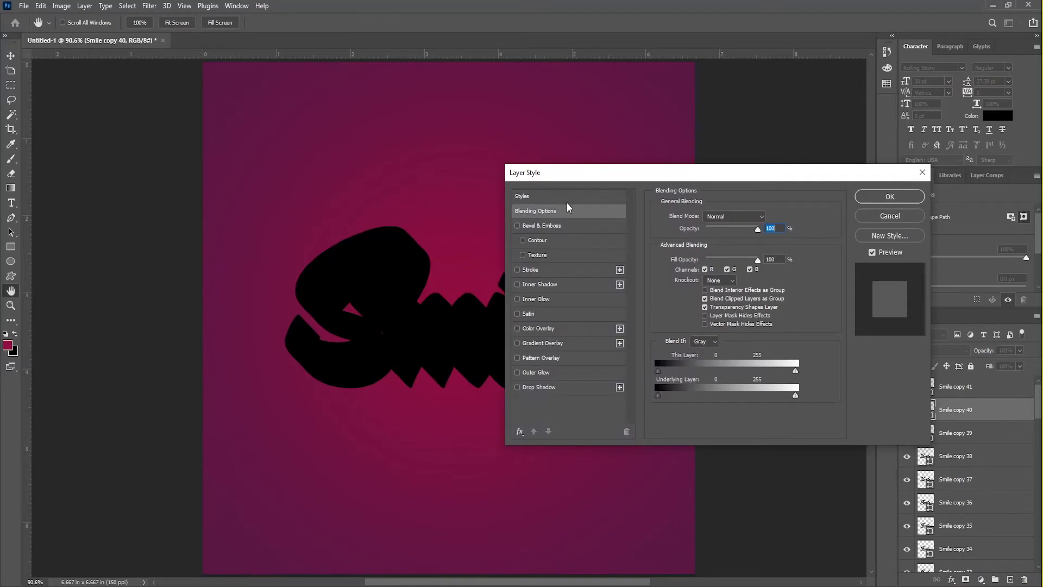
left_click(560, 226)
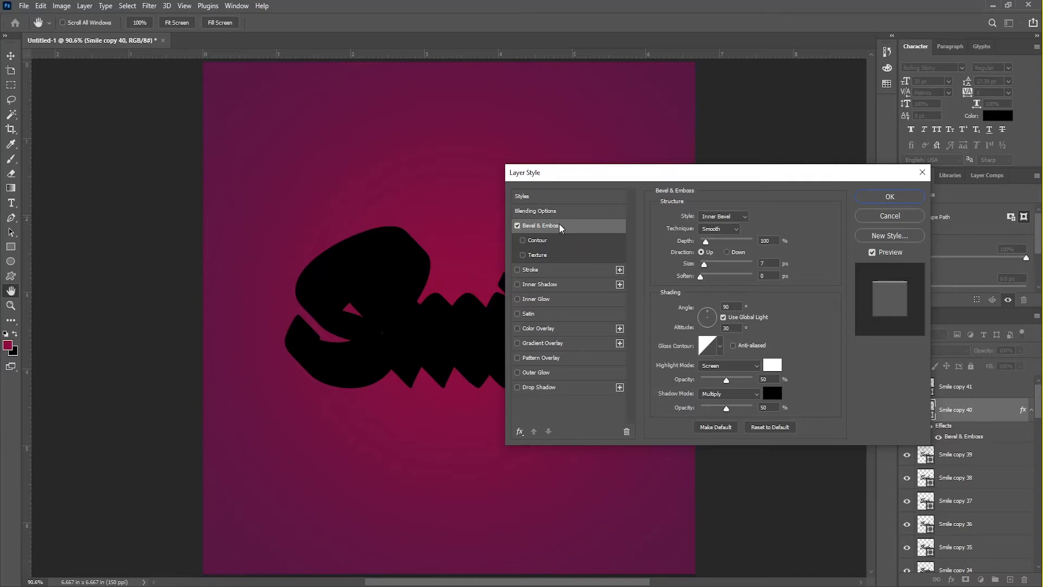
left_click(776, 240)
double_click(776, 241)
key("Tab")
left_click(760, 276)
Step: Add a Color Overlay in color c70039 to the Smile copy 40 layer and apply the layer style
left_click(556, 328)
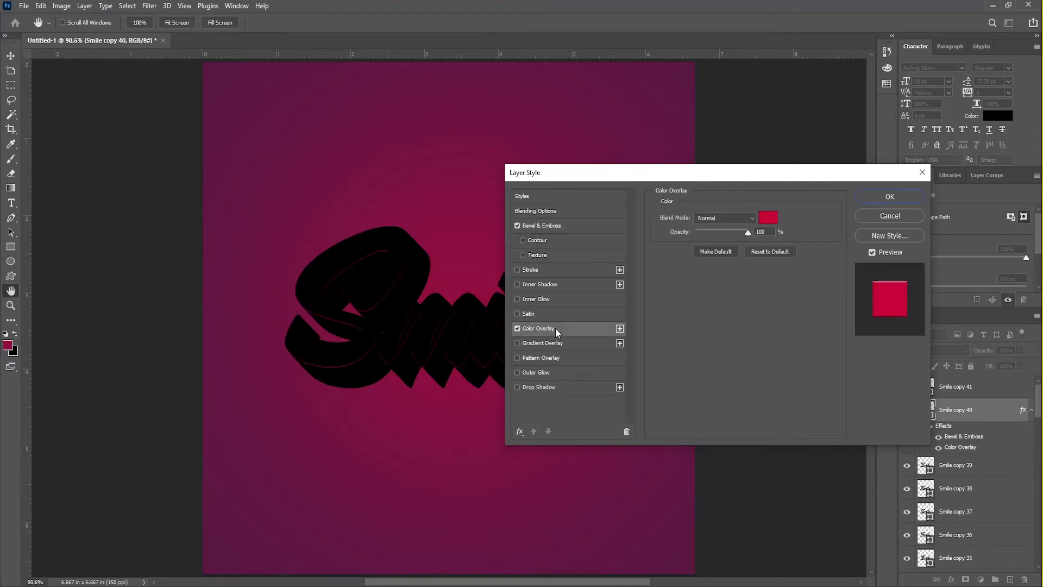
left_click(768, 217)
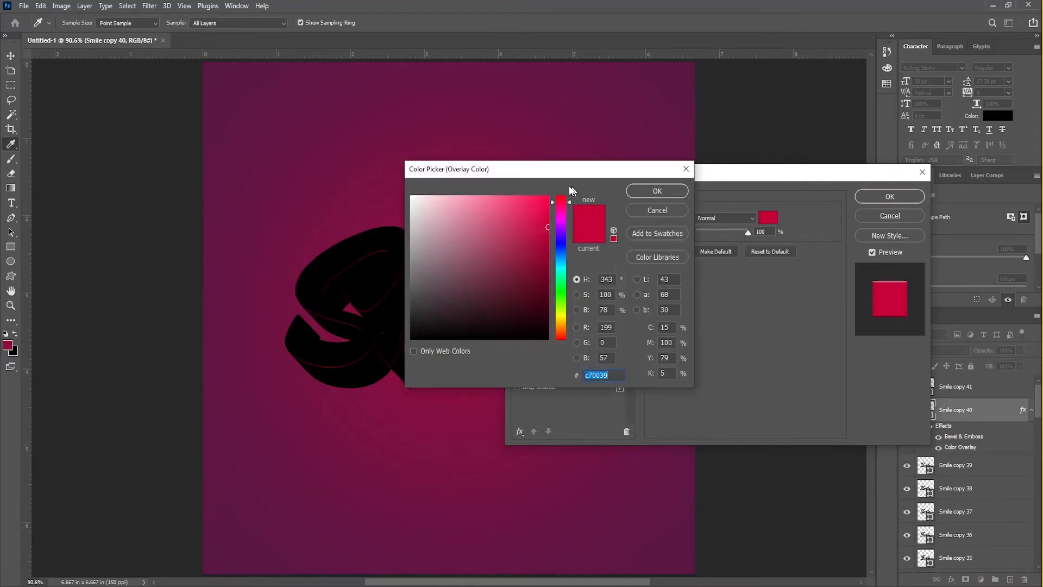
left_click_drag(545, 176, 624, 192)
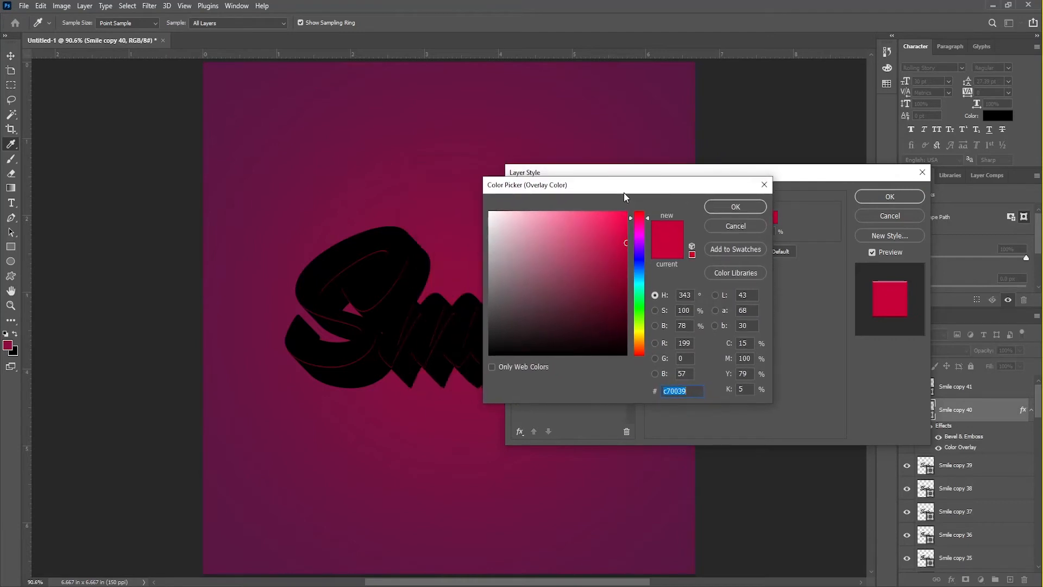
type("c700")
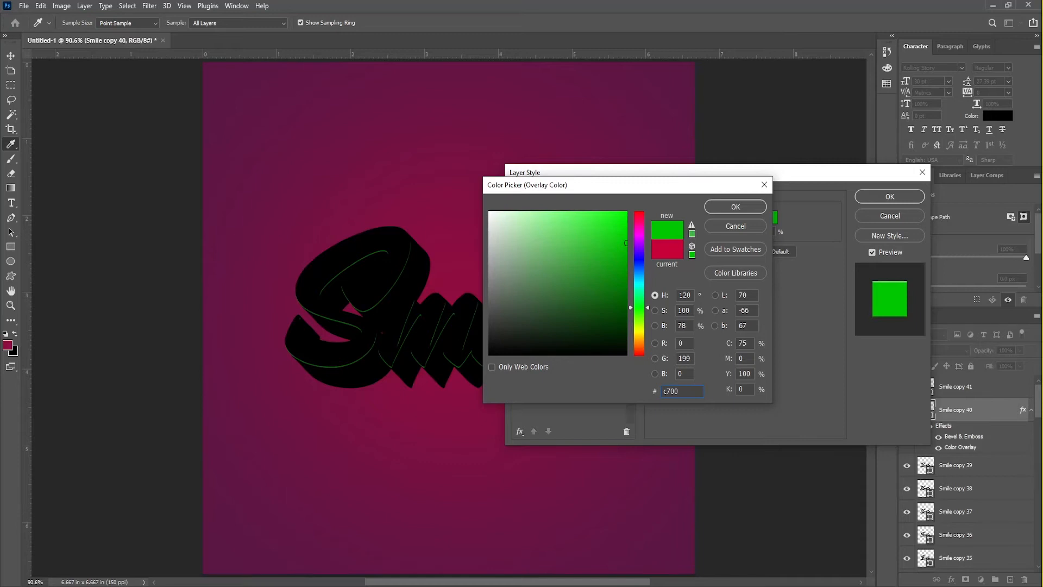
type("39")
key("Return")
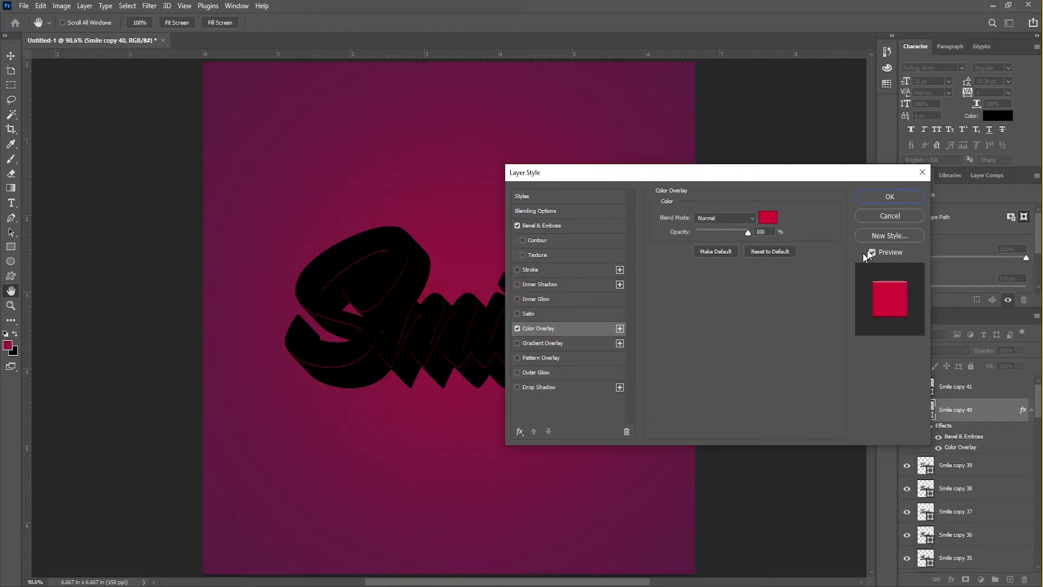
left_click(873, 199)
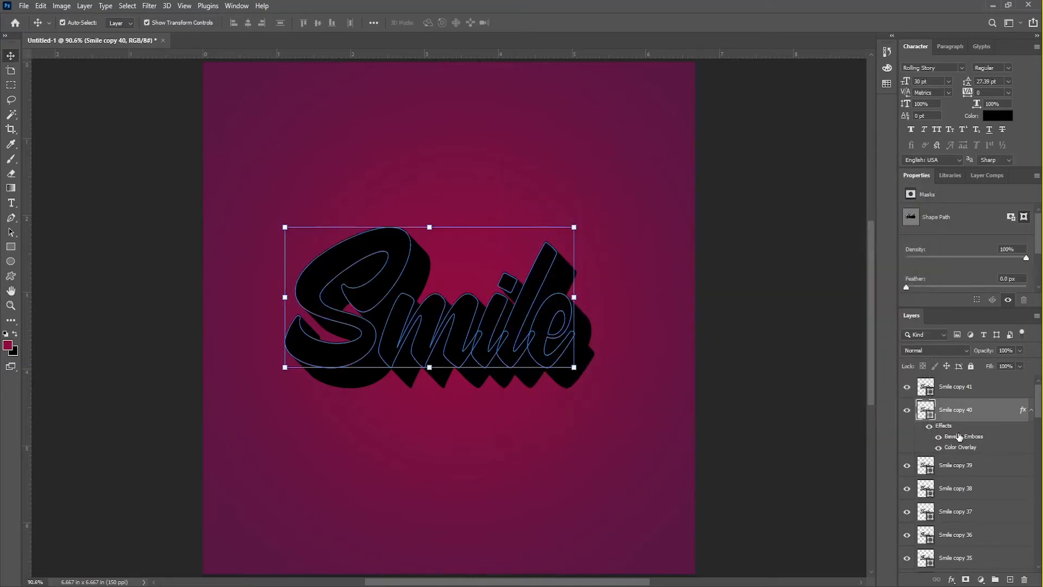
Step: Copy the layer style of Smile copy 40 and paste it onto all layers from Smile copy 39 down to Smile copy
right_click(958, 441)
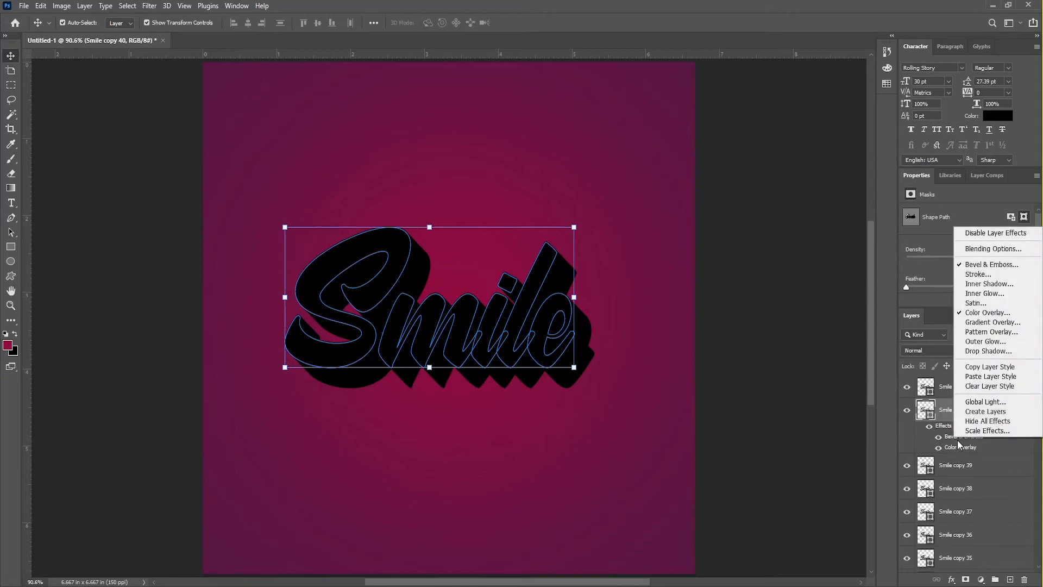
left_click(975, 369)
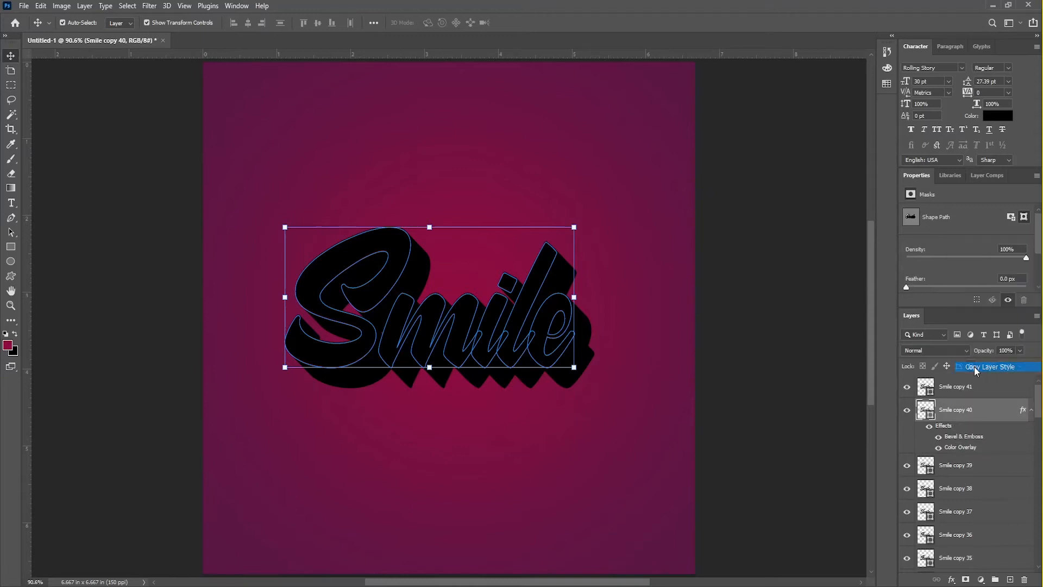
left_click(955, 468)
scroll(956, 479, "down", 10)
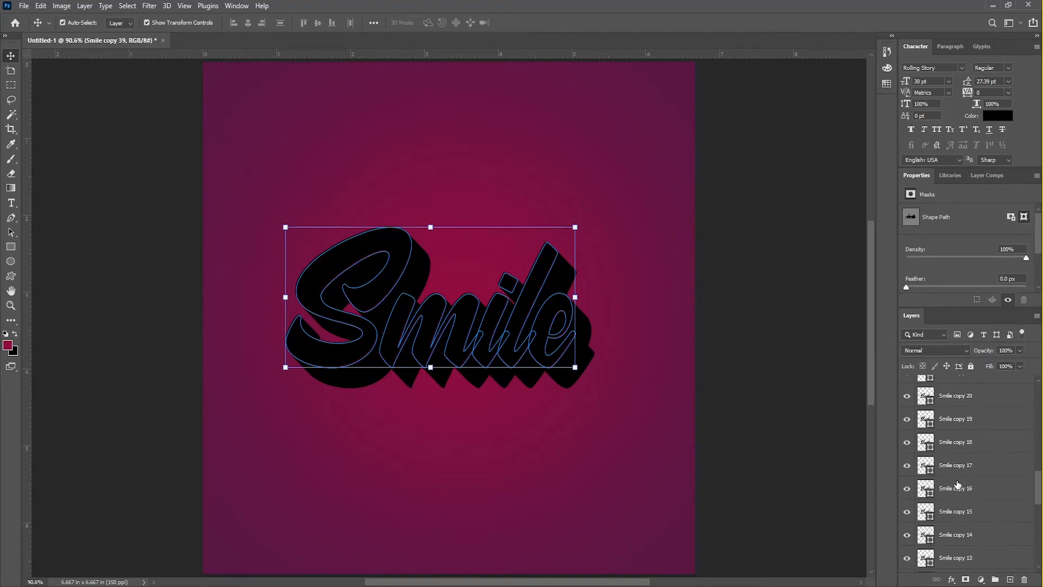
scroll(957, 484, "down", 4)
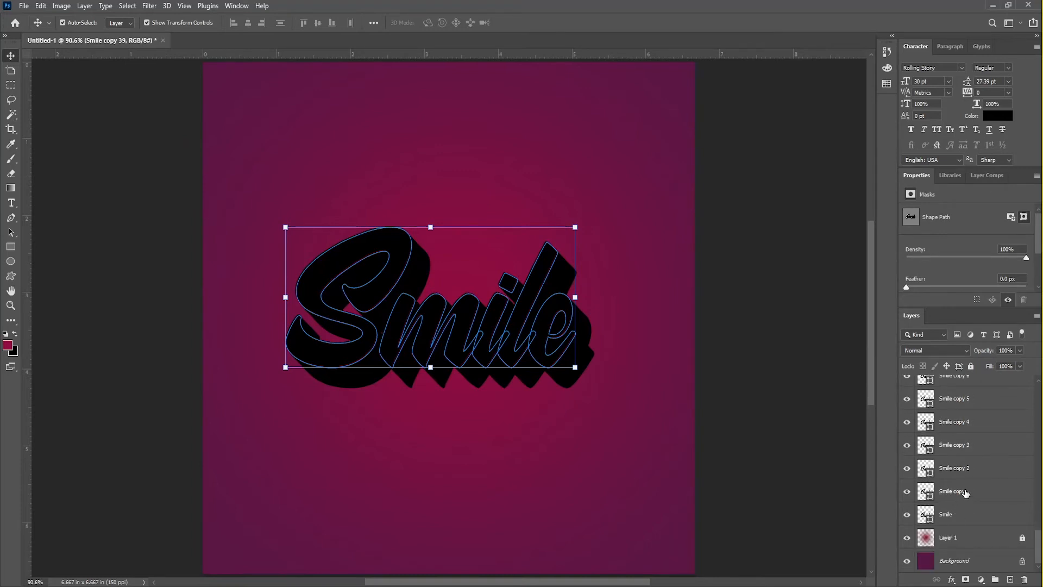
left_click(964, 493, "shift")
right_click(949, 435)
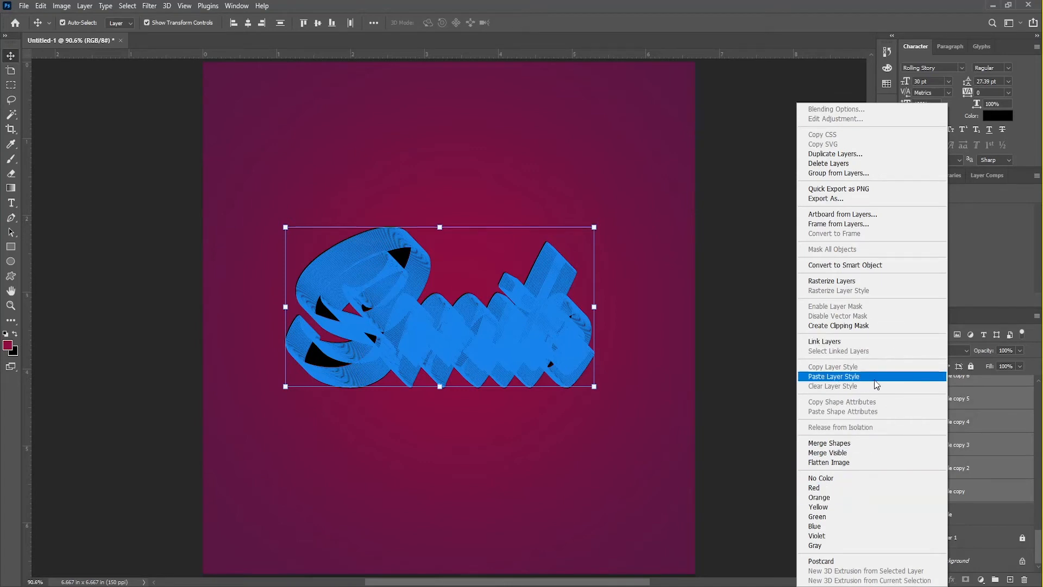
left_click(852, 378)
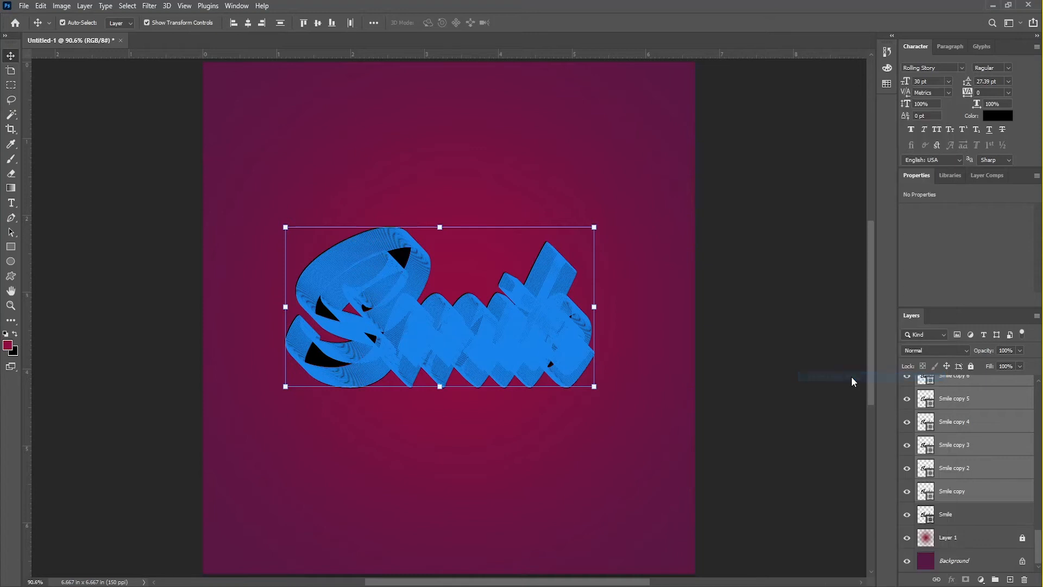
Step: Hide the original Smile shape layer beneath the copies and deselect all layers
scroll(943, 526, "down", 8)
scroll(943, 526, "down", 14)
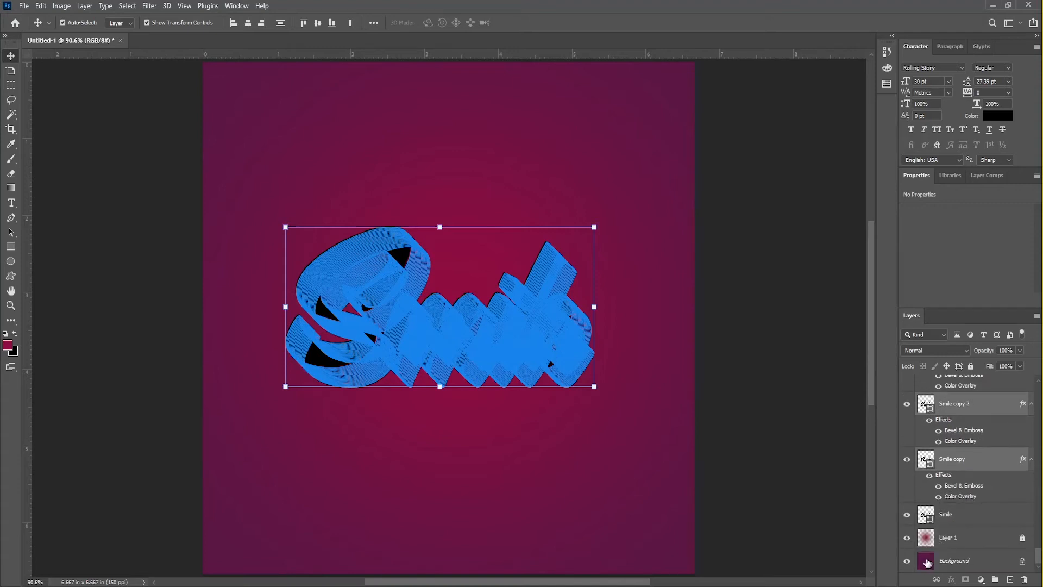
left_click(907, 515)
left_click(802, 473)
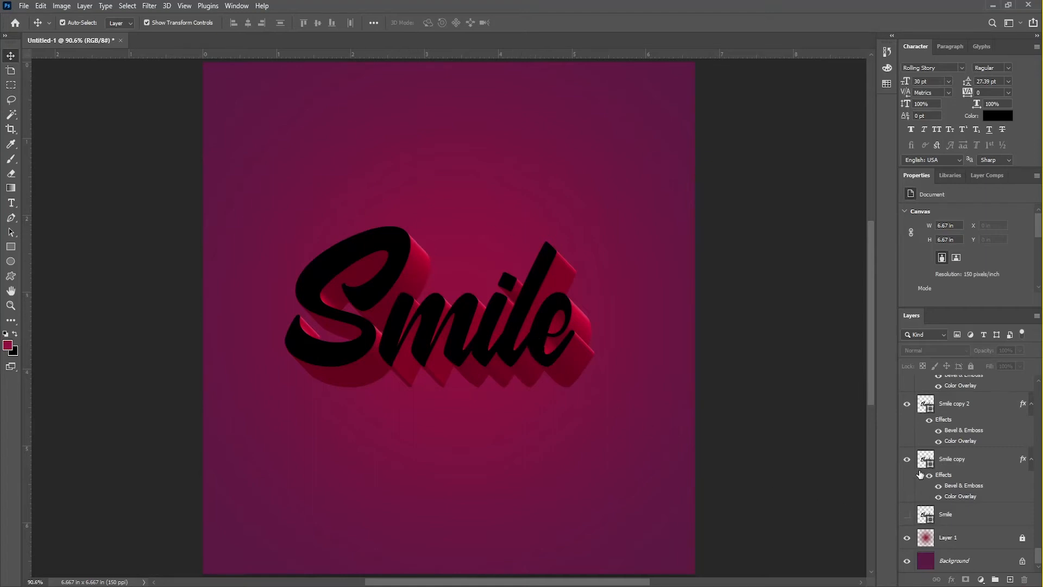
Step: Add a Gradient Overlay to the Smile copy 41 layer, with Color Overlay turned off
scroll(930, 463, "up", 20)
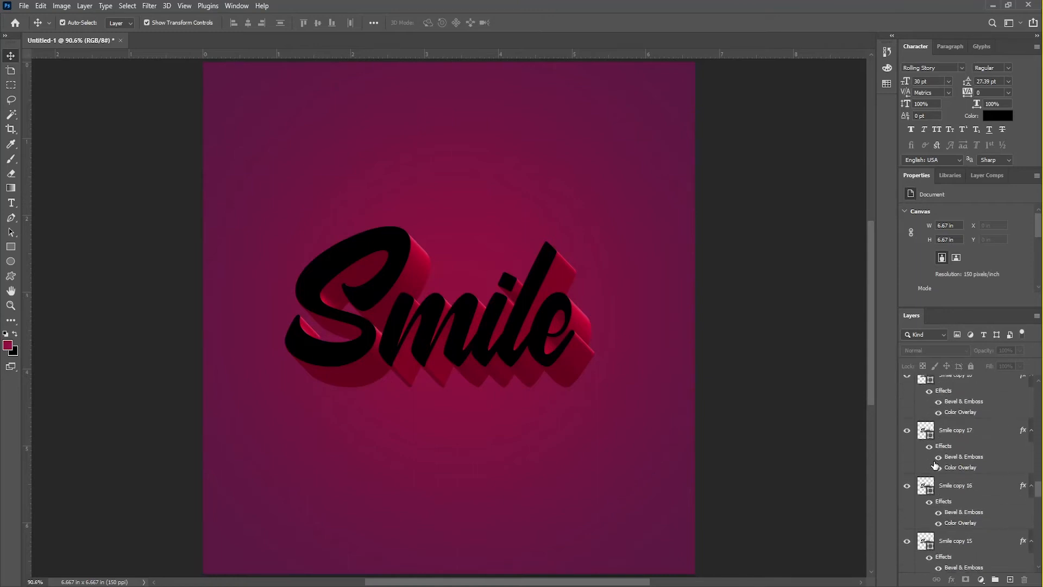
scroll(935, 462, "up", 15)
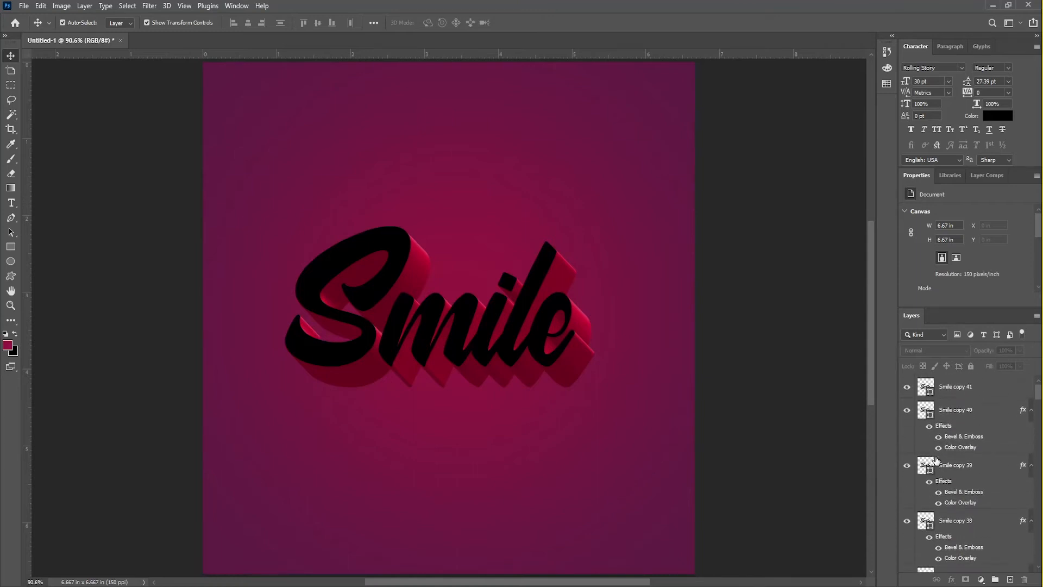
left_click(925, 387)
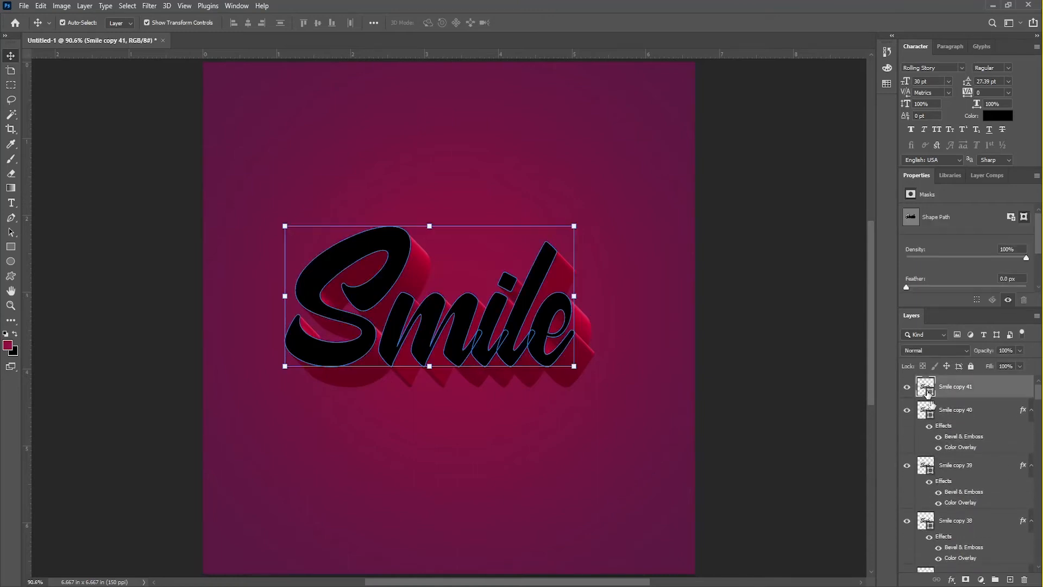
left_click(951, 580)
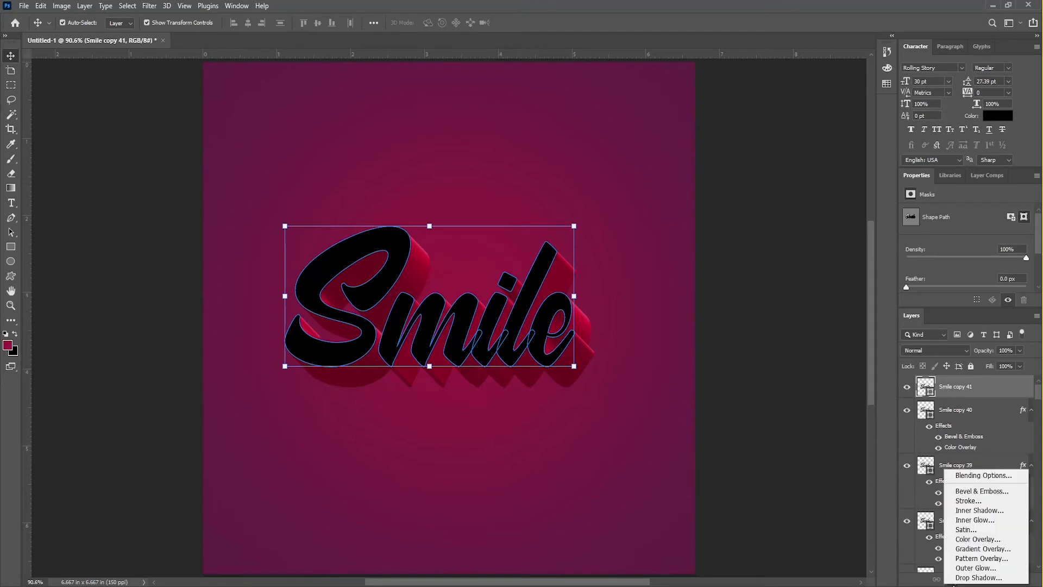
left_click(966, 476)
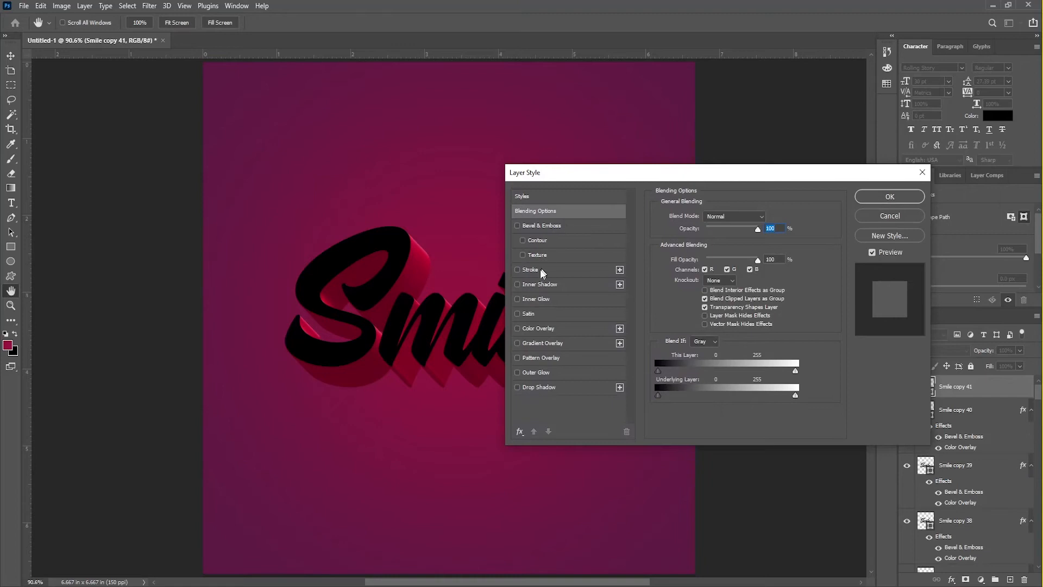
left_click(542, 329)
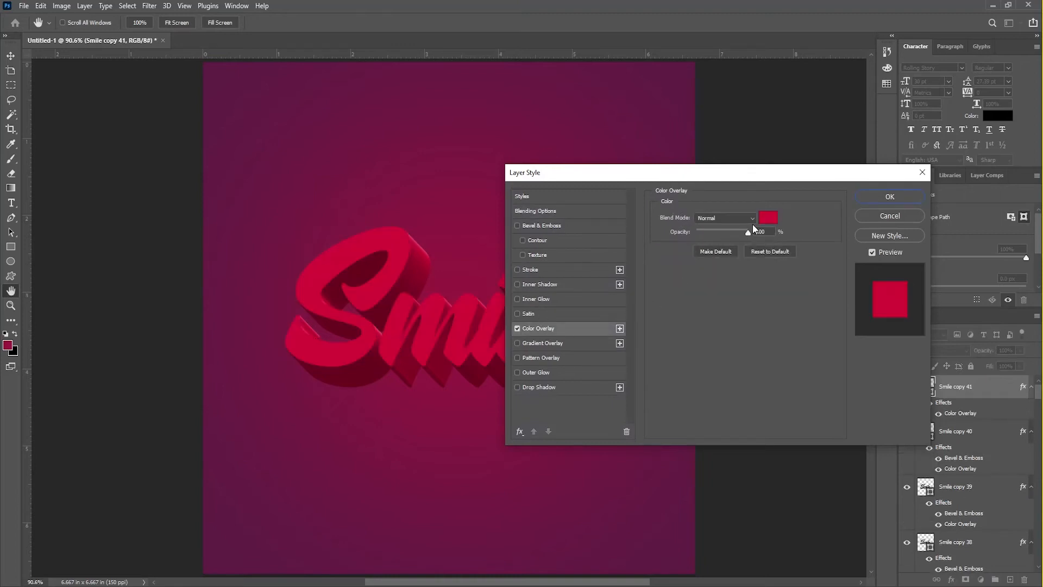
left_click(516, 329)
left_click(537, 345)
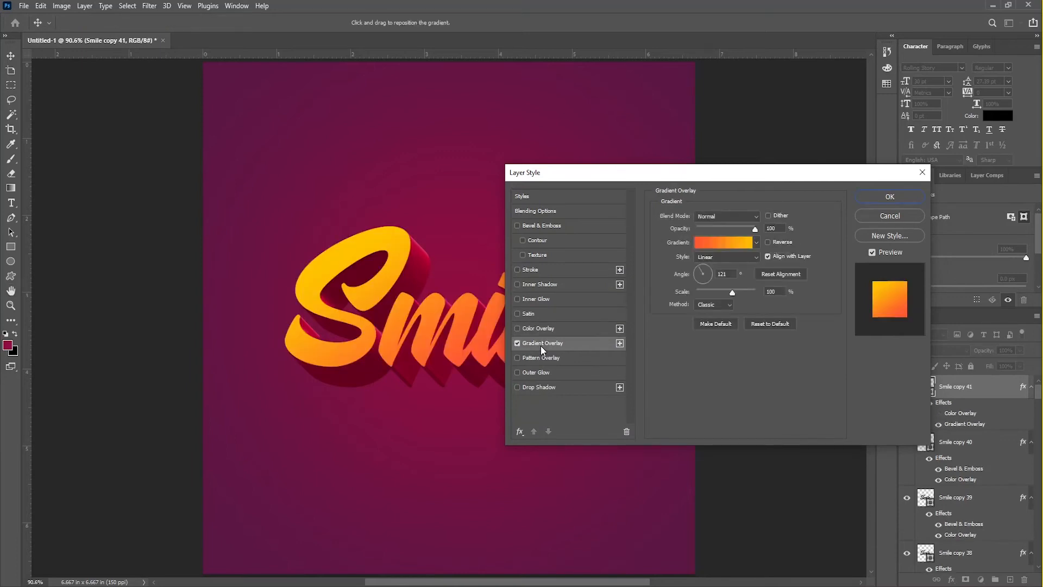
Step: Define the overlay gradient with a first stop of ff5733 and an end stop of ffc300
left_click(705, 243)
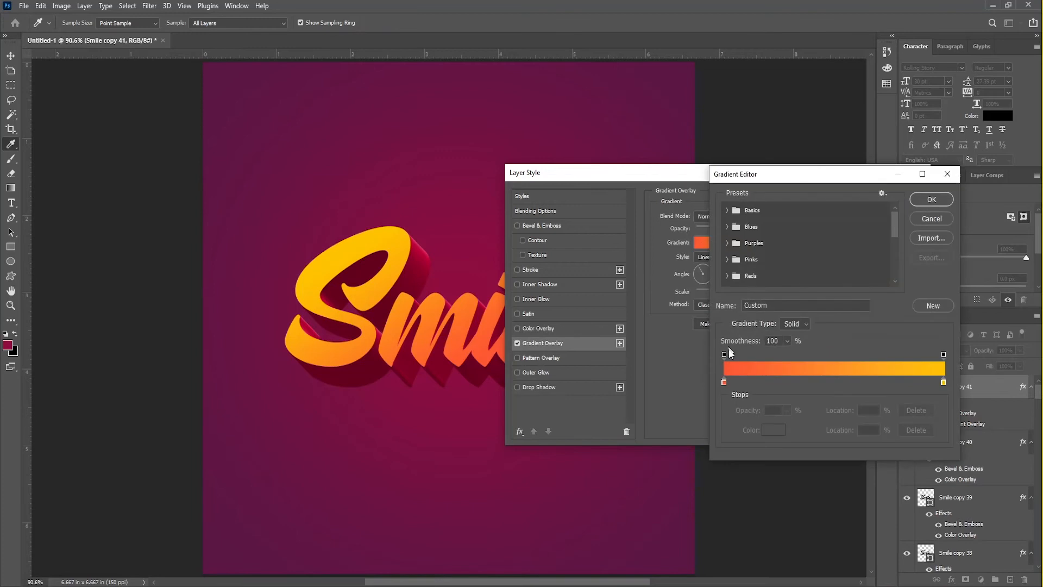
left_click(724, 384)
left_click(774, 429)
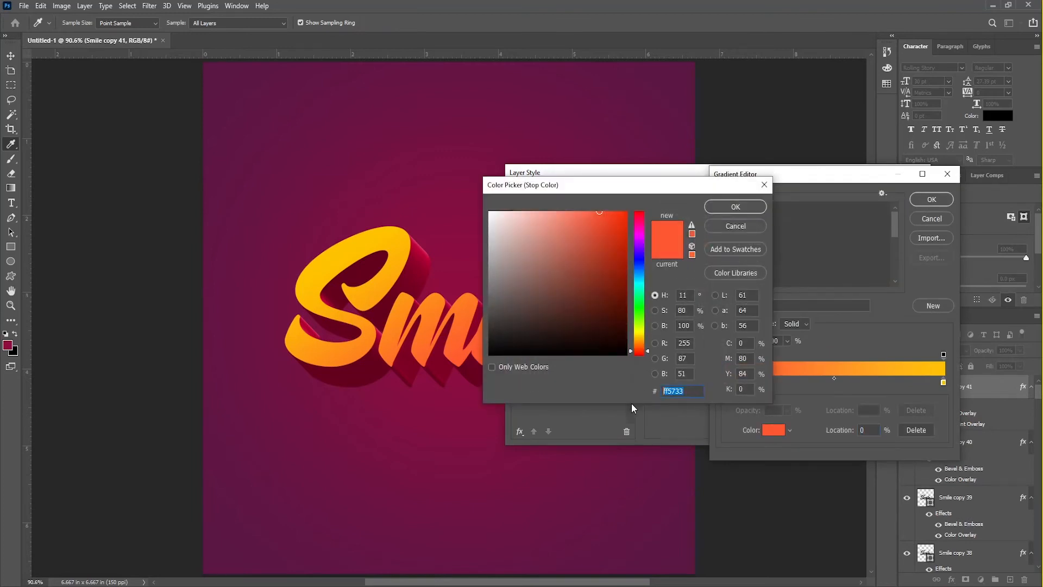
left_click(722, 206)
left_click(943, 383)
left_click(773, 430)
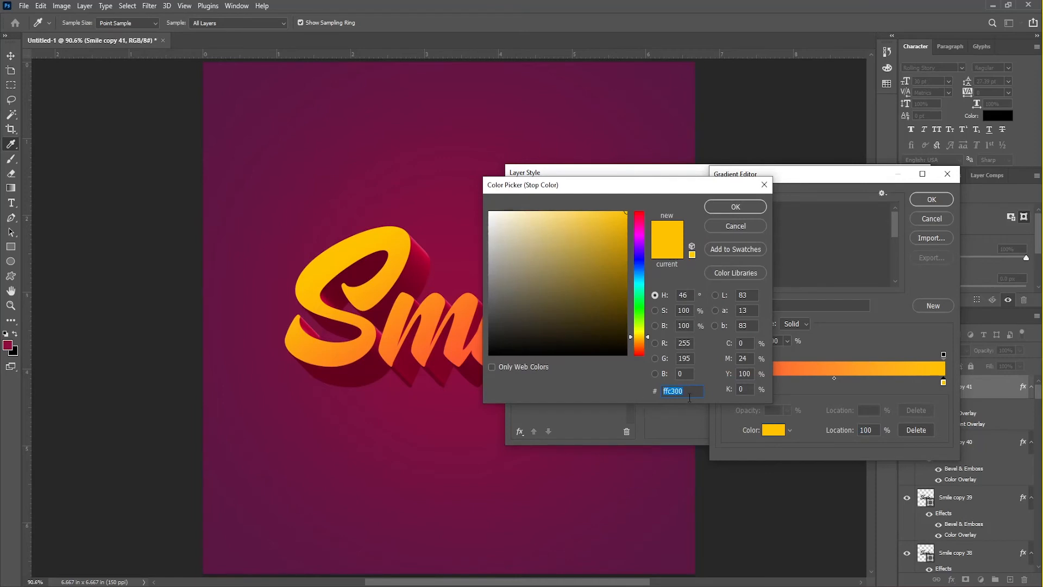
left_click(725, 205)
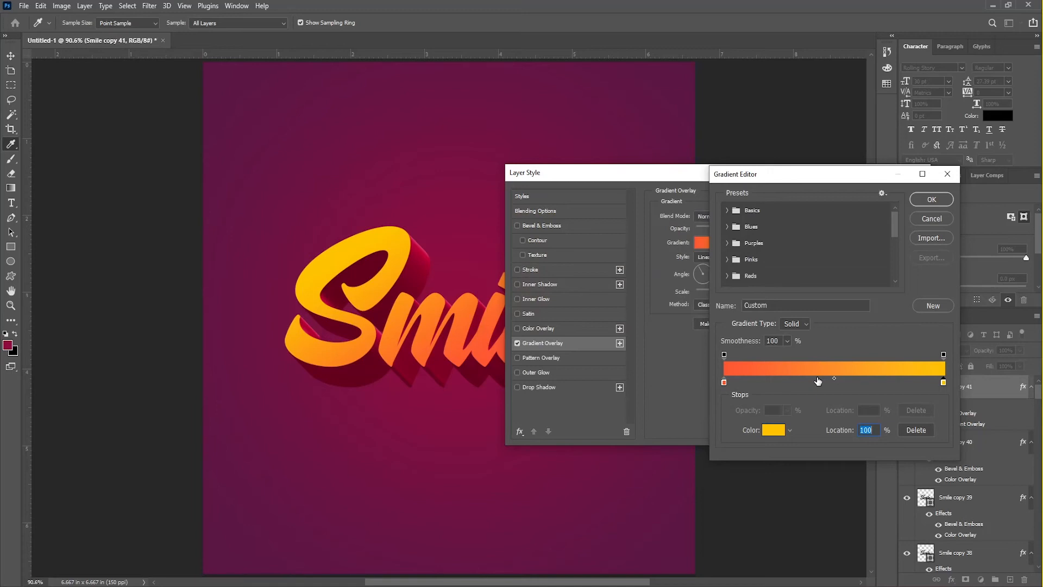
left_click(922, 200)
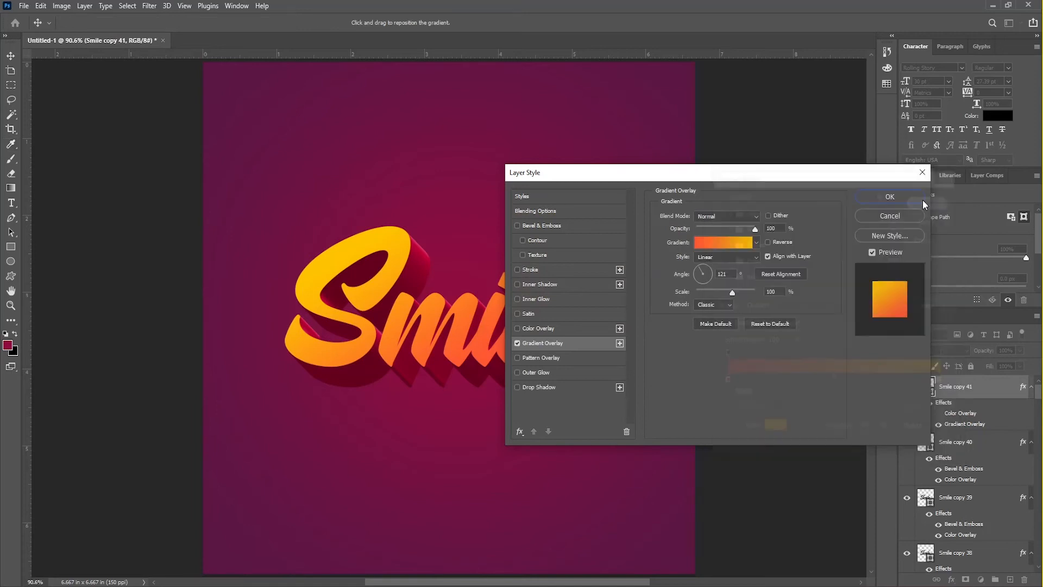
Step: Add an Inner Shadow to Smile copy 41 with color 211f1f and a distance of 10 px
left_click(537, 284)
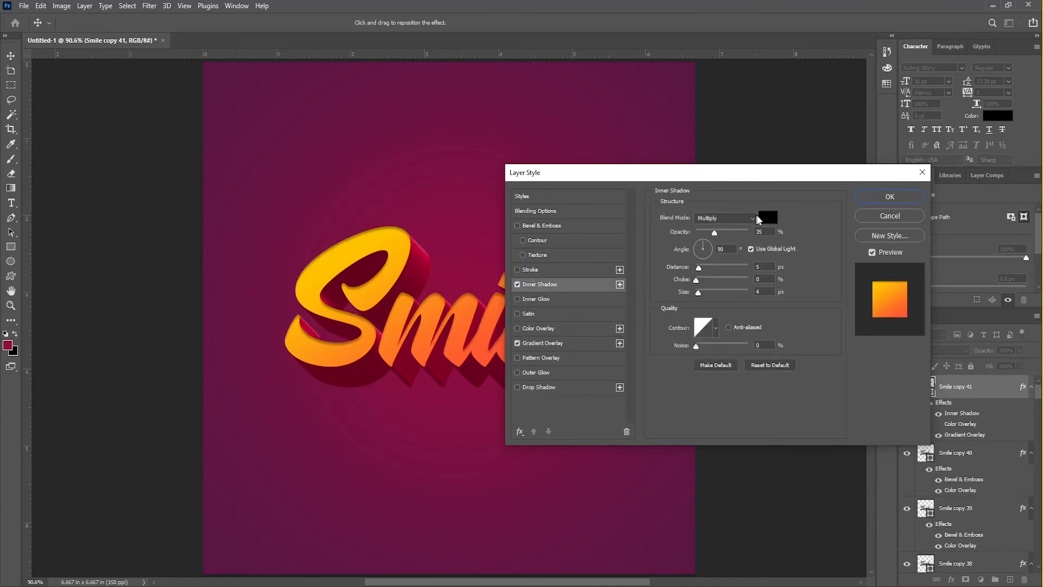
left_click(767, 232)
left_click(767, 218)
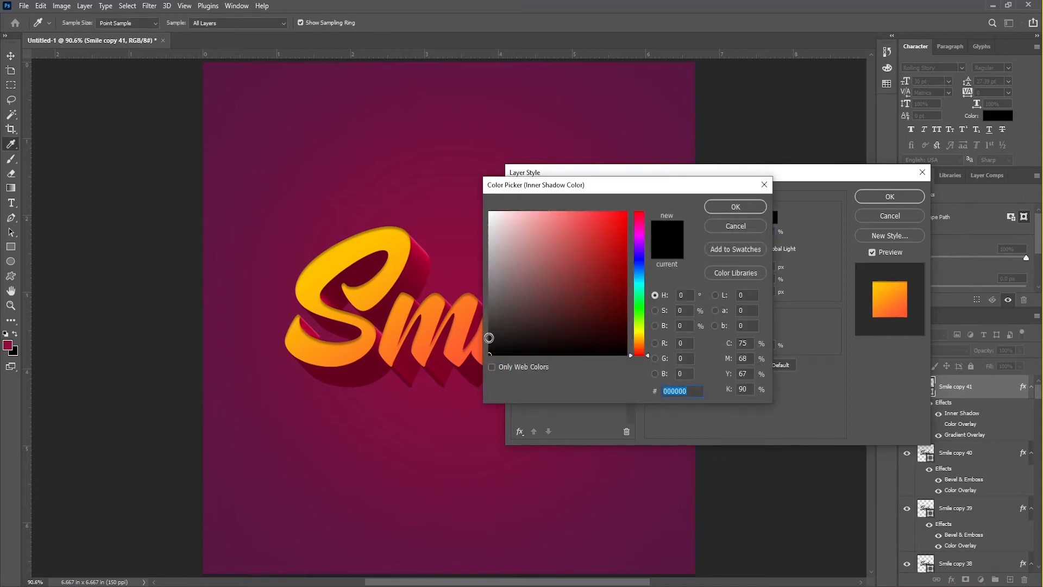
left_click(495, 337)
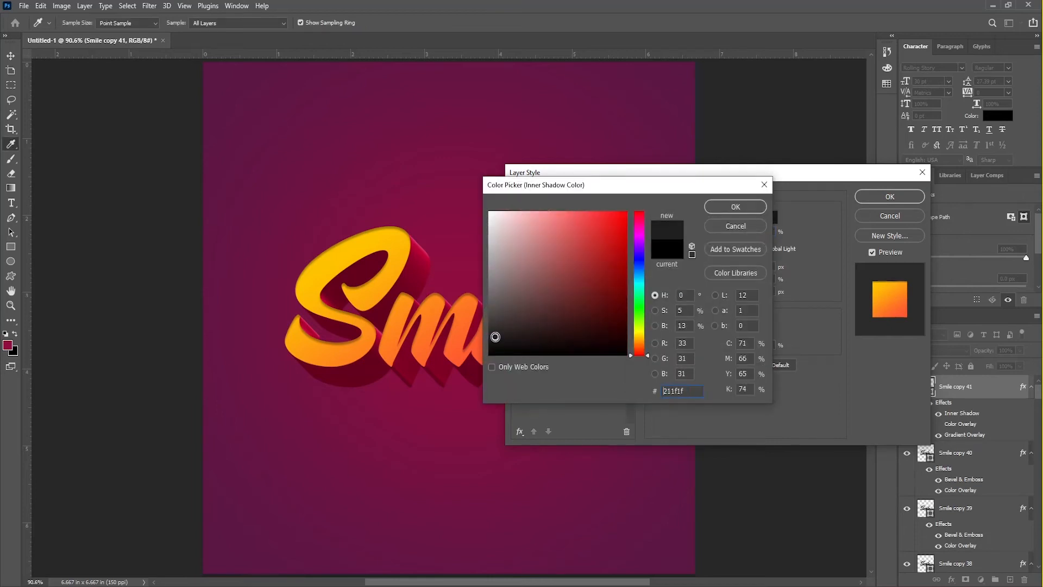
left_click(738, 208)
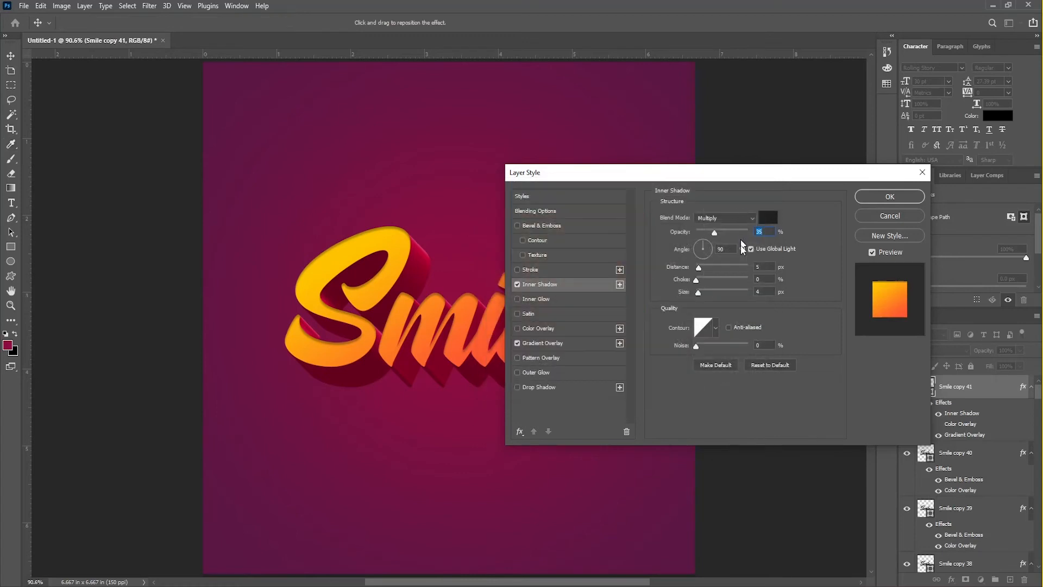
left_click(770, 268)
left_click(762, 267)
type("10")
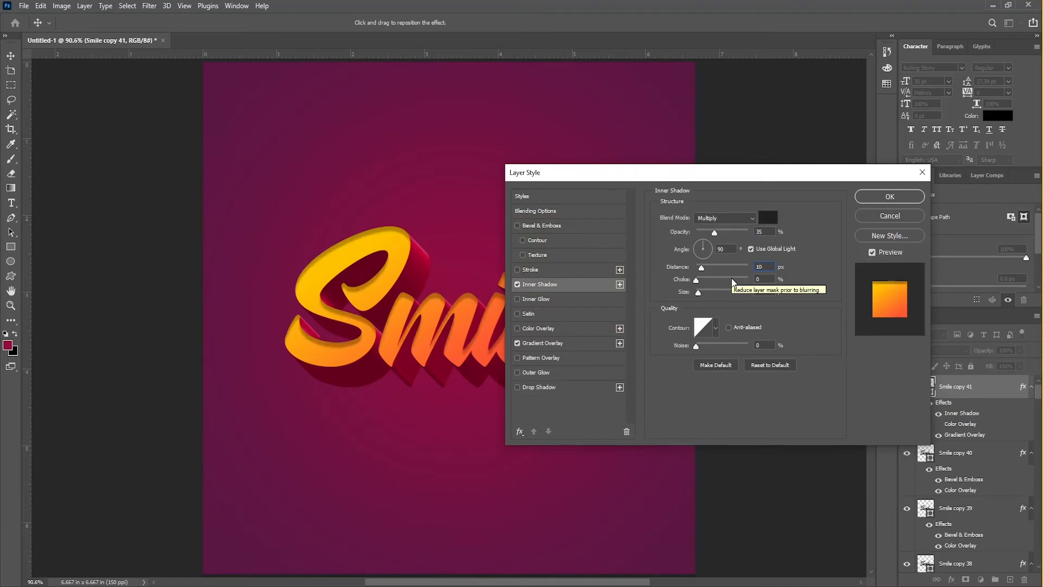
Step: Add a Stroke in color ff471f to Smile copy 41, apply the layer style and deselect the layer
left_click(559, 271)
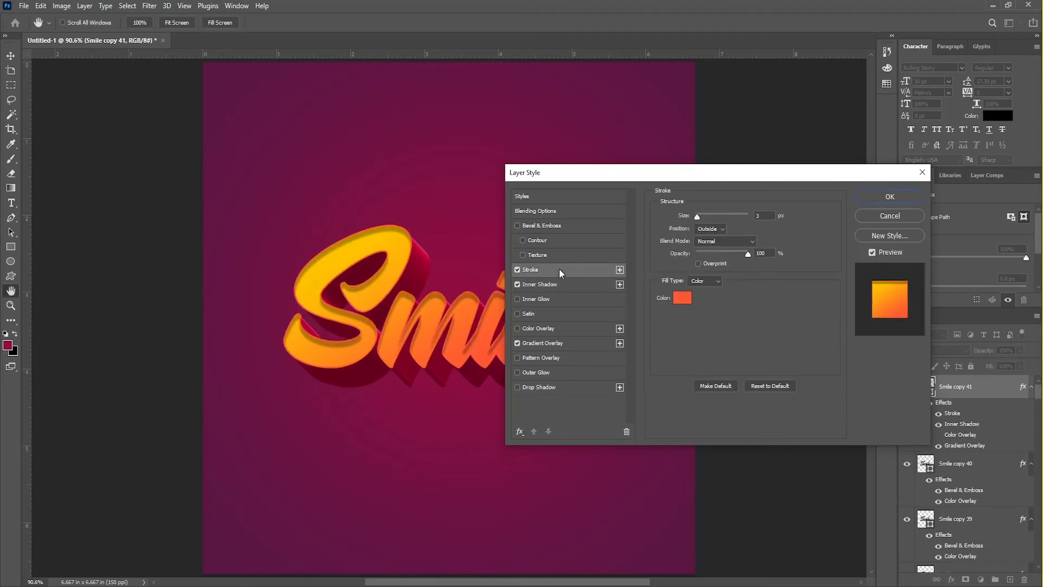
left_click(683, 298)
mouse_move(599, 211)
left_mouse_down()
mouse_move(602, 220)
mouse_move(611, 212)
left_mouse_up()
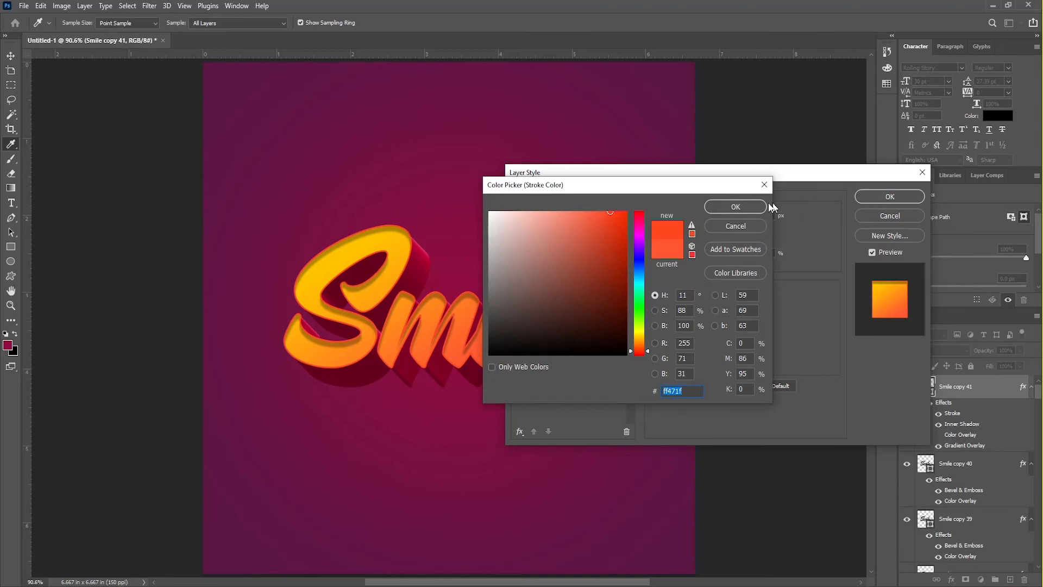
left_click(739, 207)
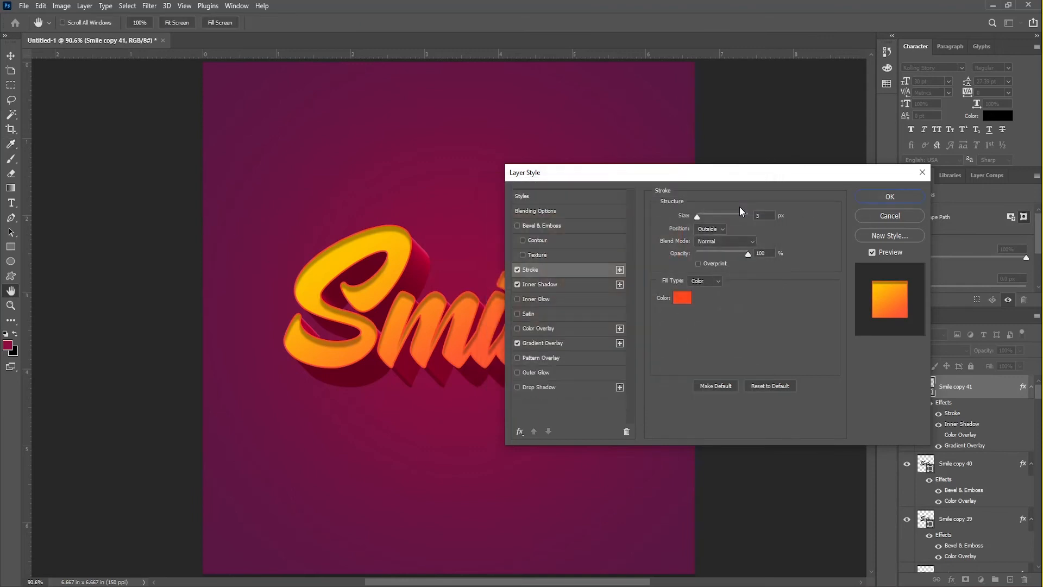
double_click(763, 214)
left_click(884, 198)
left_click(753, 253)
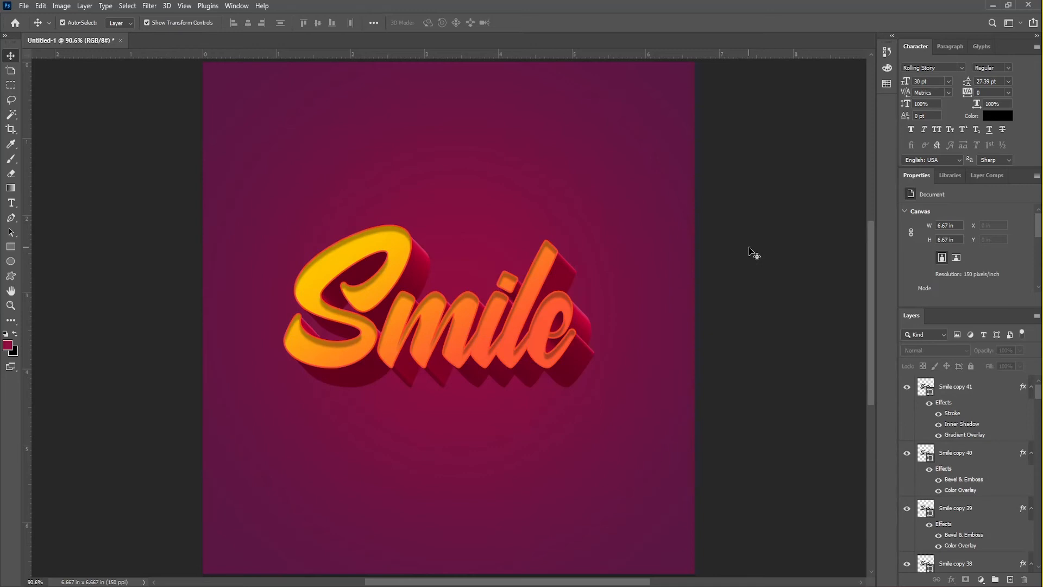
Step: Group all the extrusion layers from Smile copy 40 down to Smile copy, leaving Smile copy 41 outside the group
scroll(950, 490, "down", 5)
scroll(951, 490, "up", 5)
left_click(957, 455)
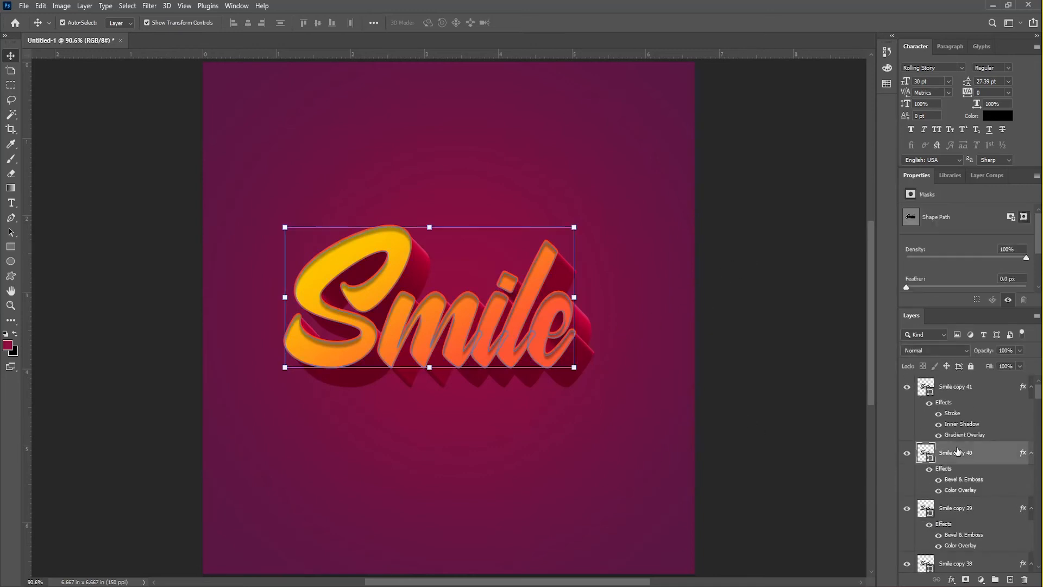
scroll(961, 470, "down", 20)
scroll(964, 485, "down", 2)
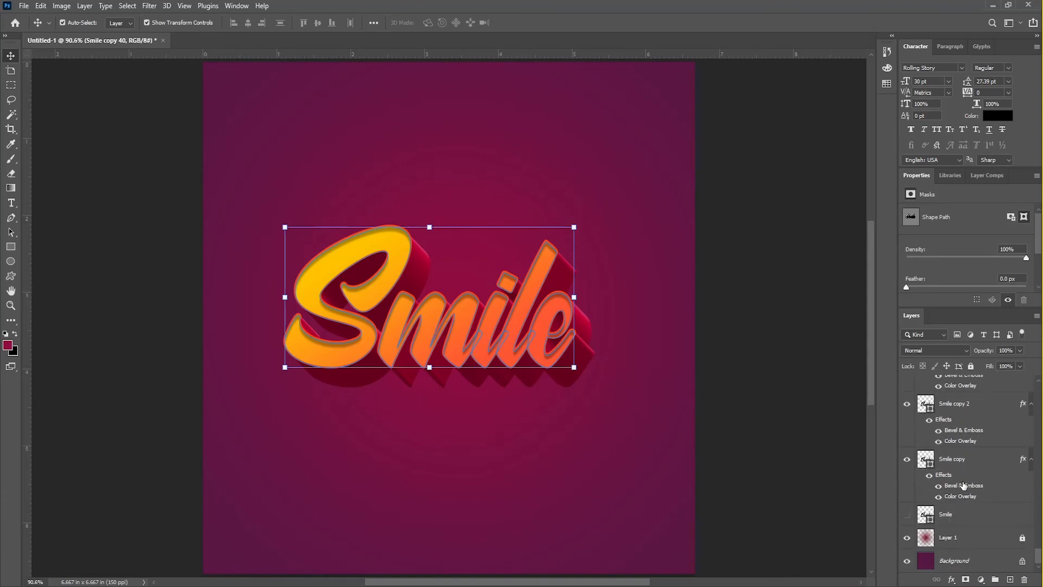
left_click(966, 459, "shift")
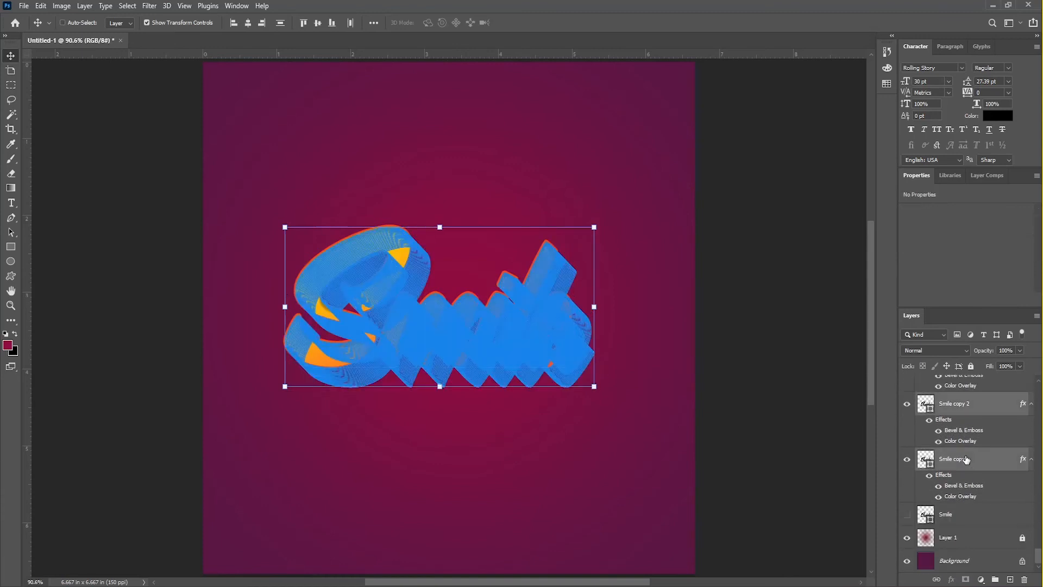
key("ctrl+g")
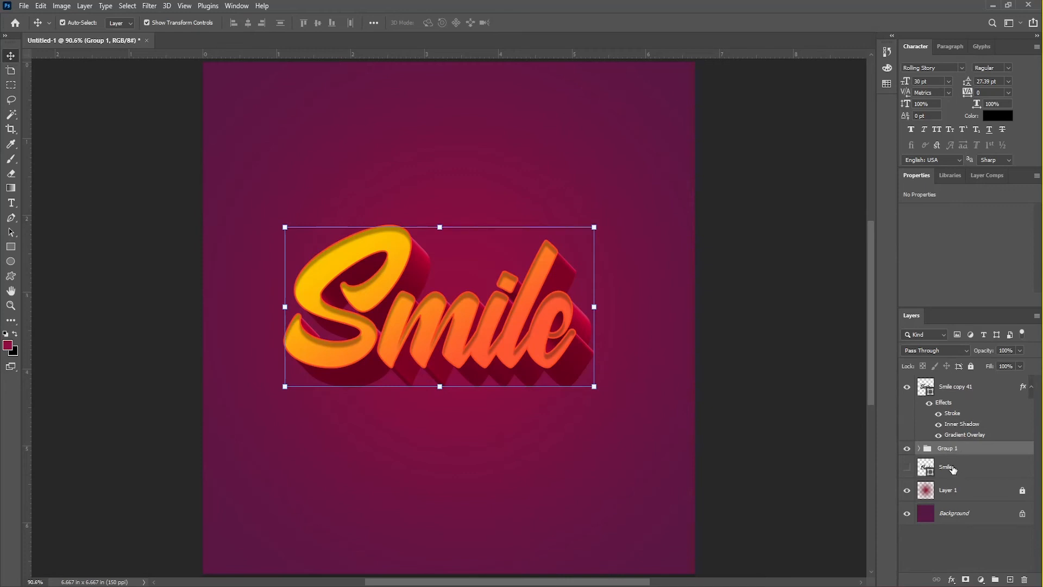
Step: Show the hidden Smile layer and build a diagonal shadow stack of about 70 duplicates, each nudged alternately right and down
left_click(954, 469)
left_click(906, 467)
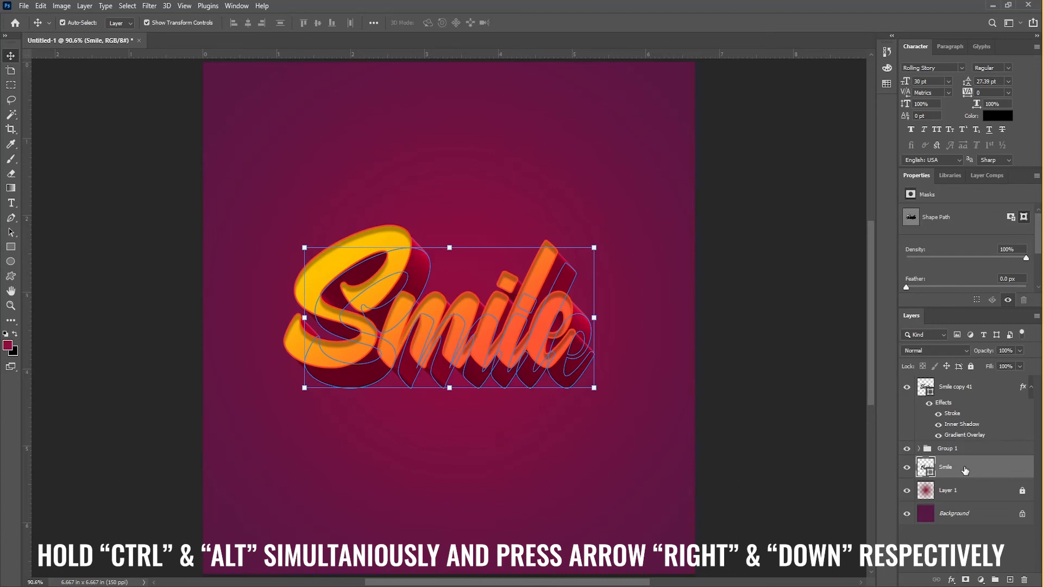
key("ctrl+alt+Right")
key("ctrl+alt+Down")
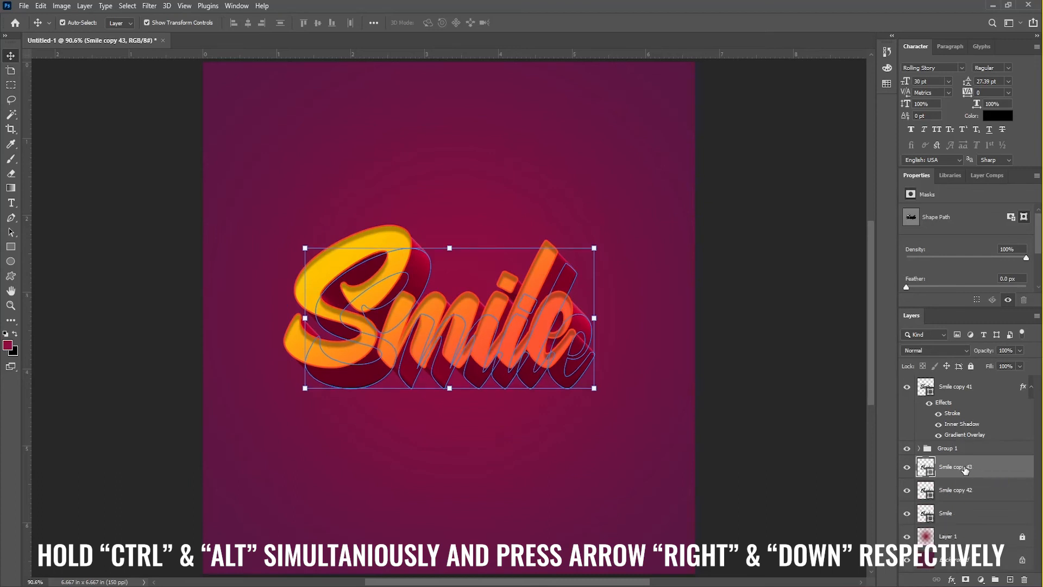
key("ctrl+alt+Right")
key("ctrl+alt+Down")
key("ctrl+alt+Right")
key("ctrl+alt+Down")
key("ctrl+alt+Right")
key("ctrl+alt+Down")
key("ctrl+alt+Right")
key("ctrl+alt+Down")
key("ctrl+alt+Right")
key("ctrl+alt+Down")
key("ctrl+alt+Right")
key("ctrl+alt+Down")
key("ctrl+alt+Right")
key("ctrl+alt+Down")
key("ctrl+alt+Right")
key("ctrl+alt+Down")
key("ctrl+alt+Right")
key("ctrl+alt+Down")
key("ctrl+alt+Right")
key("ctrl+alt+Down")
key("ctrl+alt+Right")
key("ctrl+alt+Down")
key("ctrl+alt+Right")
key("ctrl+alt+Down")
key("ctrl+alt+Right")
key("ctrl+alt+Down")
key("ctrl+alt+Right")
key("ctrl+alt+Down")
key("ctrl+alt+Right")
key("ctrl+alt+Right")
key("ctrl+alt+Down")
key("ctrl+alt+Right")
key("ctrl+alt+Down")
key("ctrl+alt+Right")
key("ctrl+alt+Down")
key("ctrl+alt+Right")
key("ctrl+alt+Down")
key("ctrl+alt+Right")
key("ctrl+alt+Down")
key("ctrl+alt+Right")
key("ctrl+alt+Down")
key("ctrl+alt+Right")
key("ctrl+alt+Down")
key("ctrl+alt+Right")
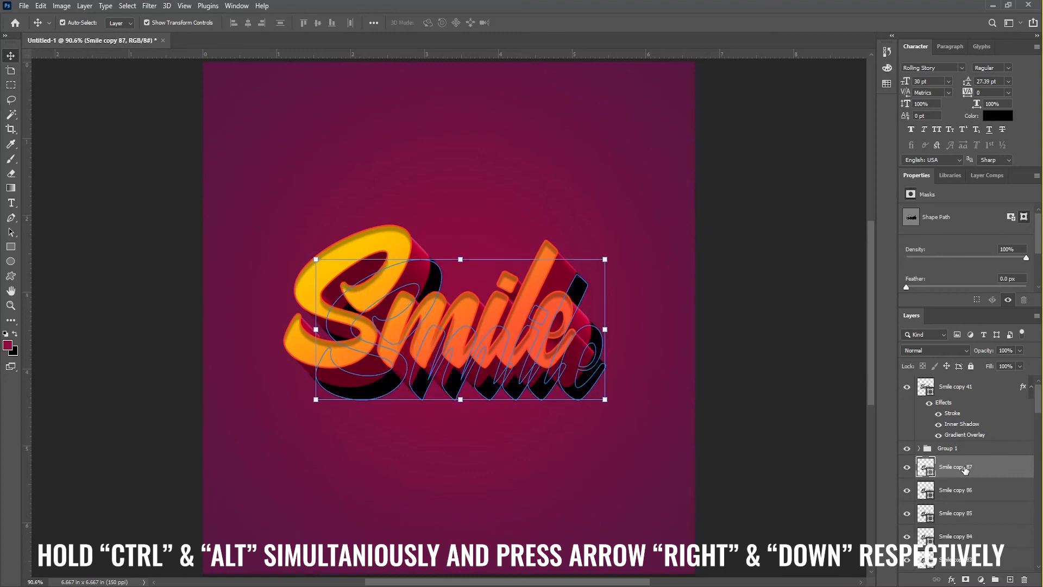
key("ctrl+alt+Down")
key("ctrl+alt+Right")
key("ctrl+alt+Down")
key("ctrl+alt+Right")
key("ctrl+alt+Down")
key("ctrl+alt+Right")
key("ctrl+alt+Down")
key("ctrl+alt+Right")
key("ctrl+alt+Right")
key("ctrl+alt+Down")
key("ctrl+alt+Right")
key("ctrl+alt+Down")
key("ctrl+alt+Right")
key("ctrl+alt+Down")
key("ctrl+alt+Right")
key("ctrl+alt+Down")
key("ctrl+alt+Right")
key("ctrl+alt+Down")
key("ctrl+alt+Right")
key("ctrl+alt+Down")
key("ctrl+alt+Right")
key("ctrl+alt+Down")
key("ctrl+alt+Right")
key("ctrl+alt+Down")
key("ctrl+alt+Down")
Step: Merge the new shadow duplicates and the original Smile layer into a single shape
scroll(965, 470, "down", 20)
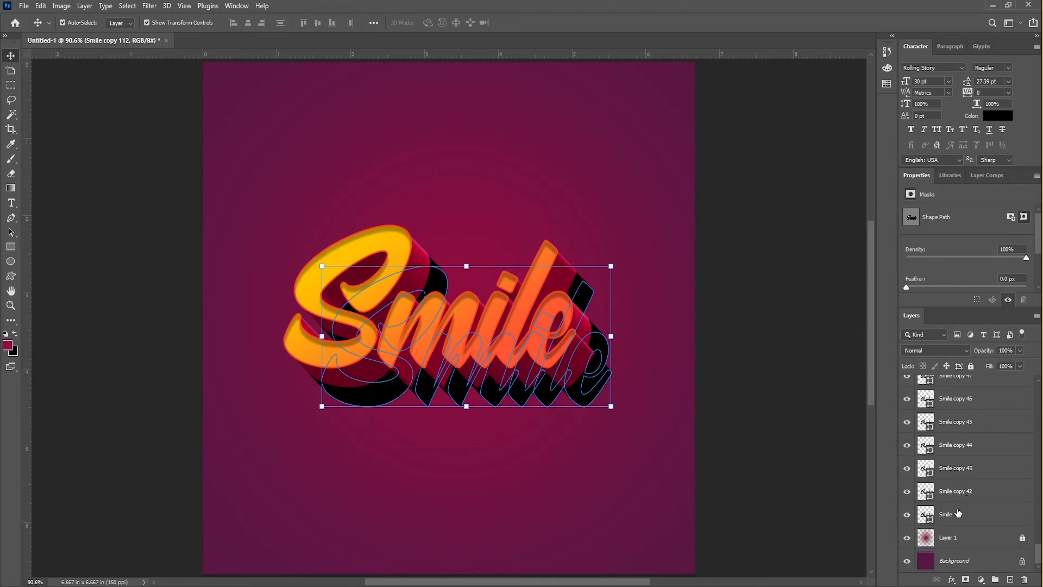
left_click(959, 513, "shift")
right_click(967, 463)
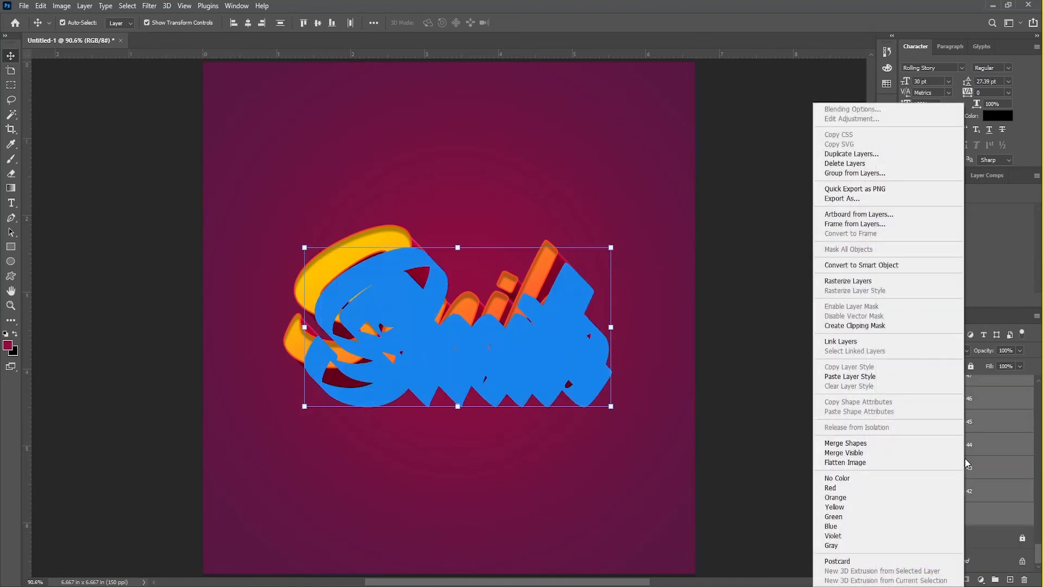
left_click(882, 443)
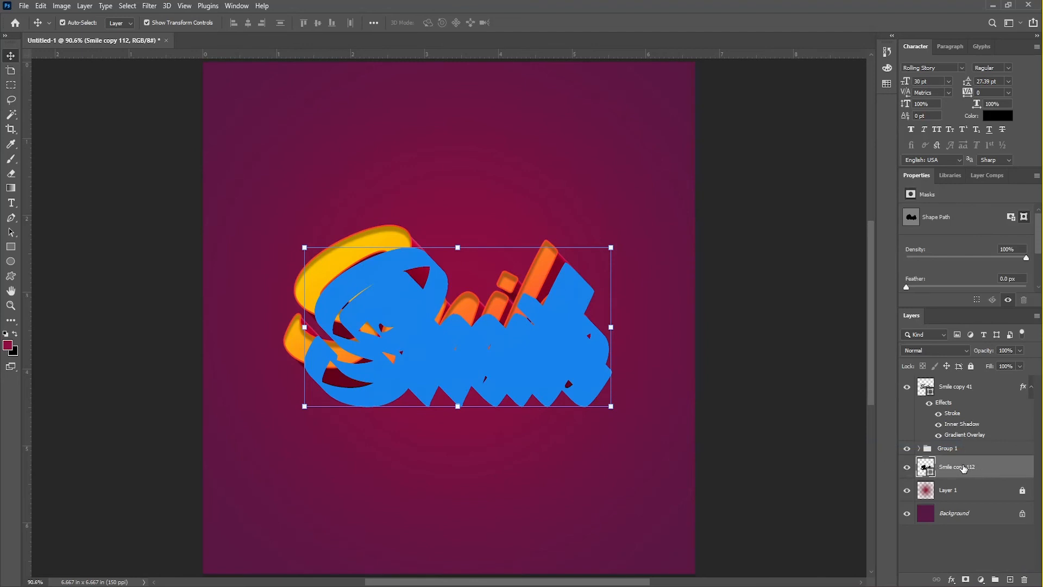
Step: Convert the merged shadow shape to a smart object and apply a Motion Blur with angle -45° and distance 100 pixels
left_click(148, 7)
mouse_move(182, 153)
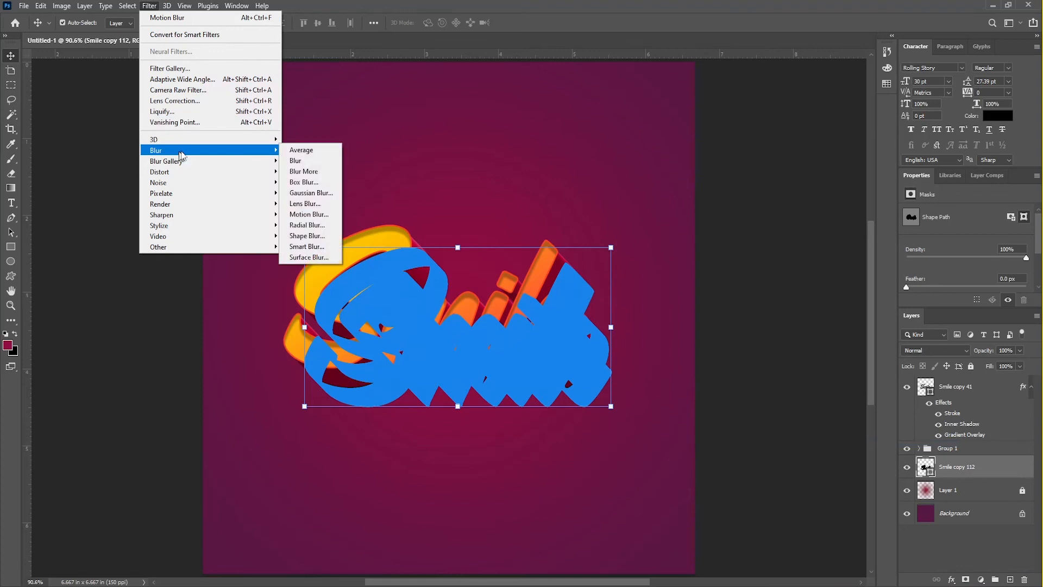
left_click(305, 215)
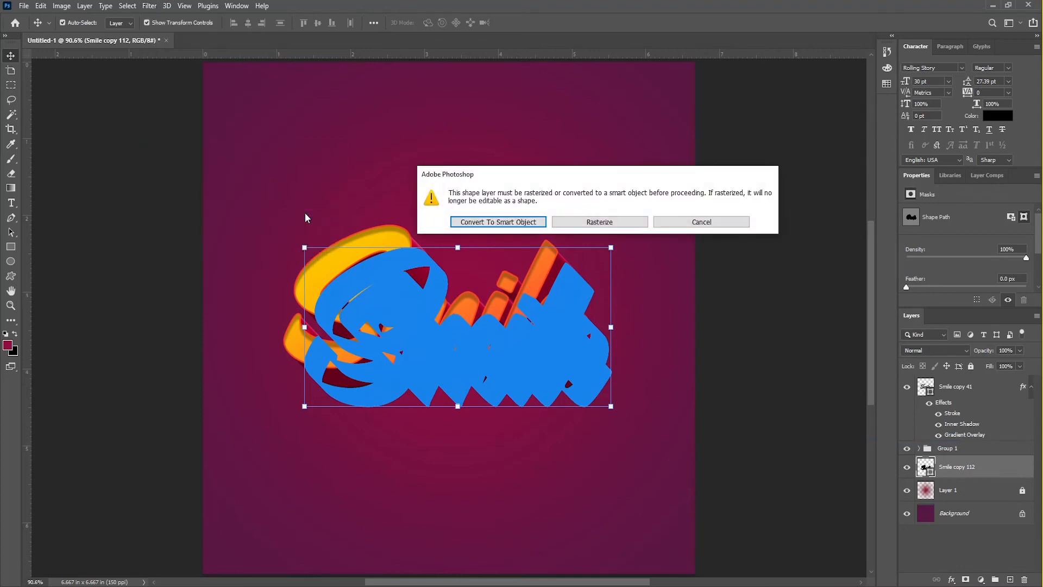
left_click(481, 221)
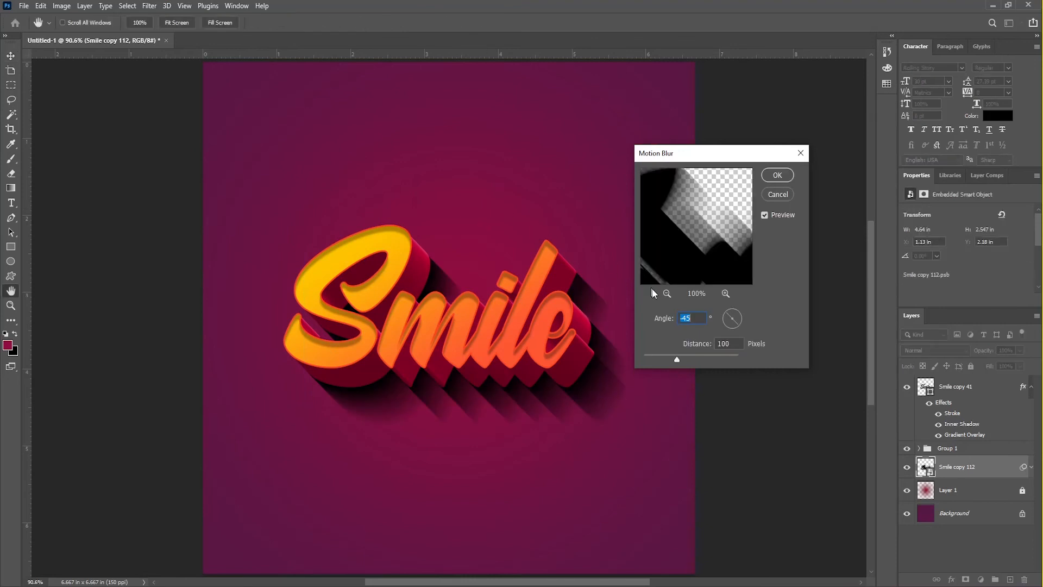
left_click_drag(735, 346, 713, 343)
left_click(696, 316)
left_click(777, 175)
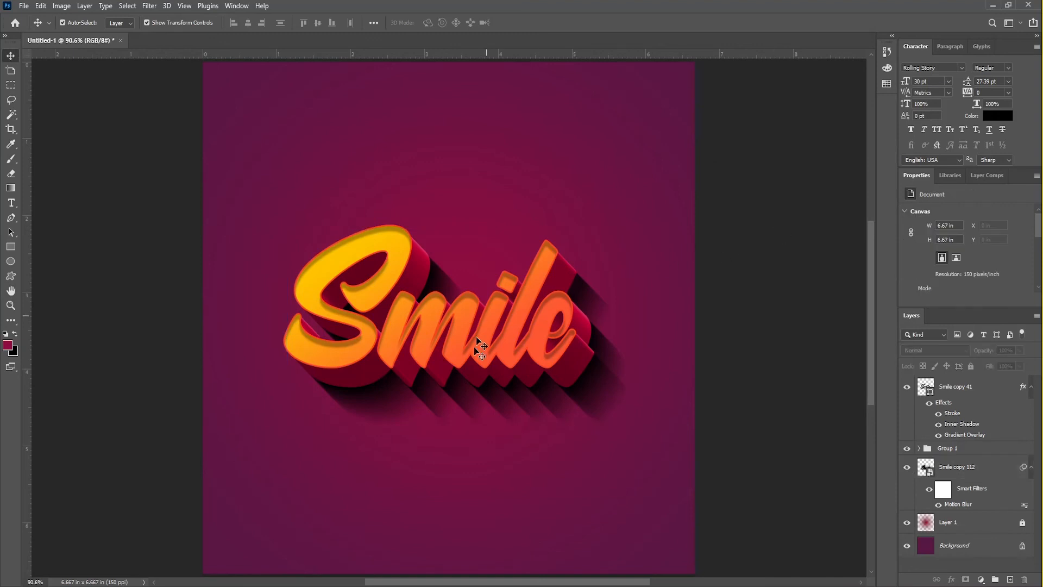
scroll(471, 351, "up", 4)
left_click_drag(447, 333, 485, 332)
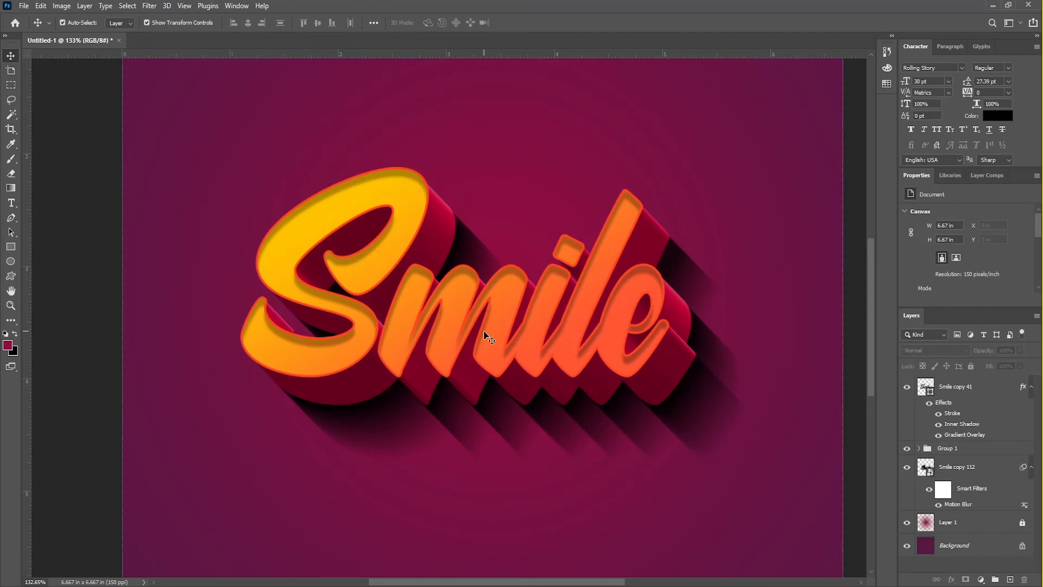